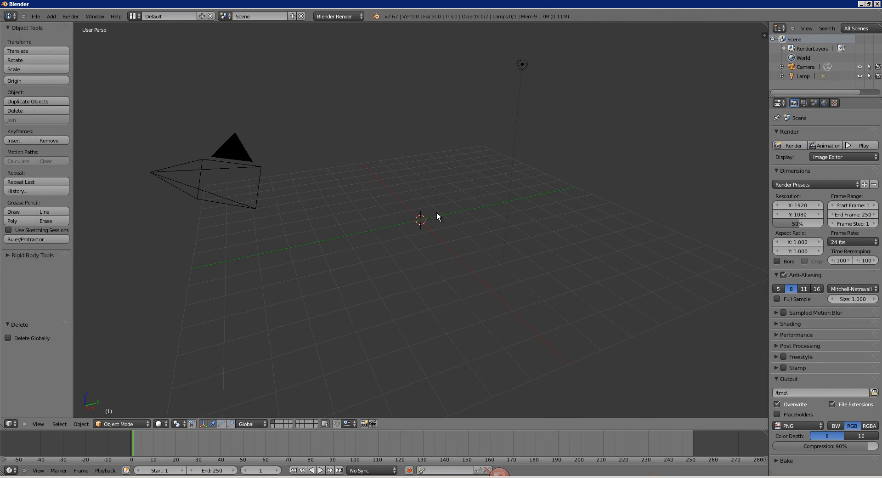
- Add a plane mesh at the origin and rotate it 90° about the global X axis so it stands upright
key("shift+a")
left_click(460, 217)
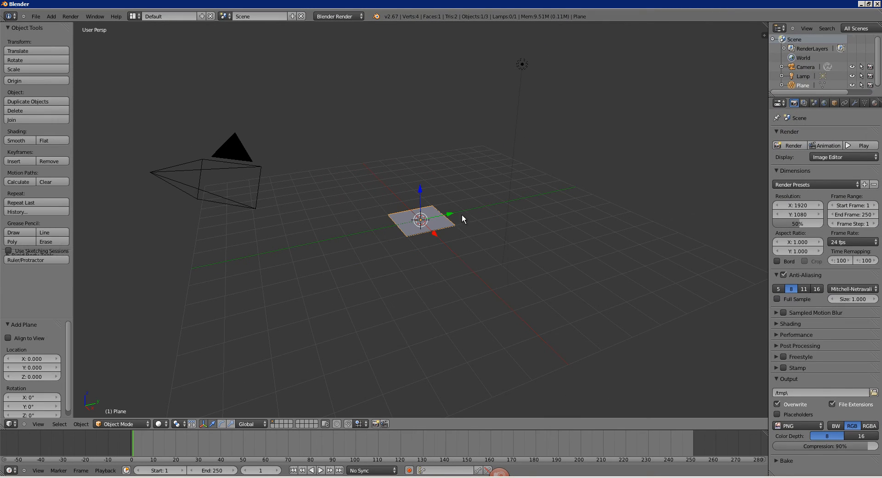
key("r")
key("x")
key("9")
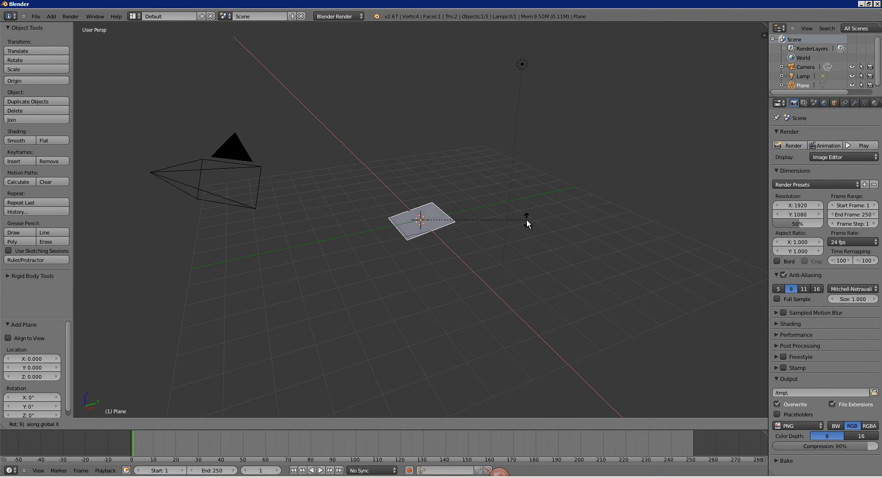
key("0")
key("Return")
middle_click_drag(527, 219, 431, 229)
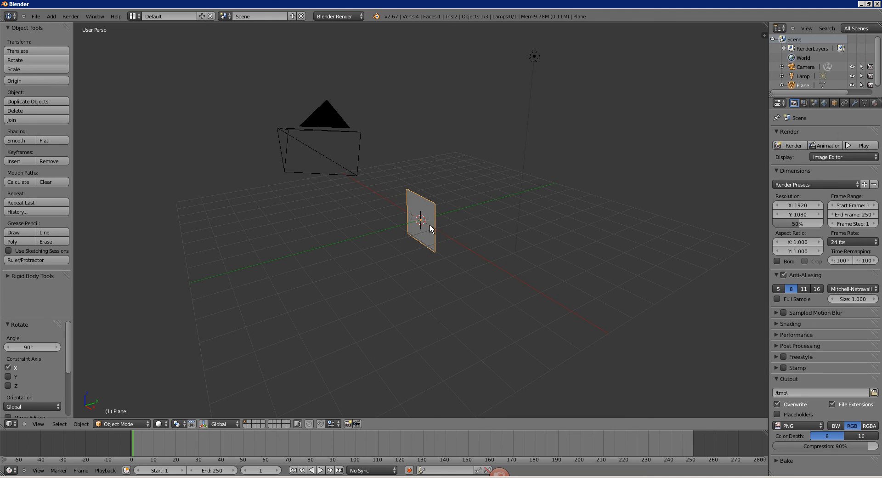
- Scale the upright plane up by about 4.7, then shrink its height to about 0.53 along Z and deselect it
key("s")
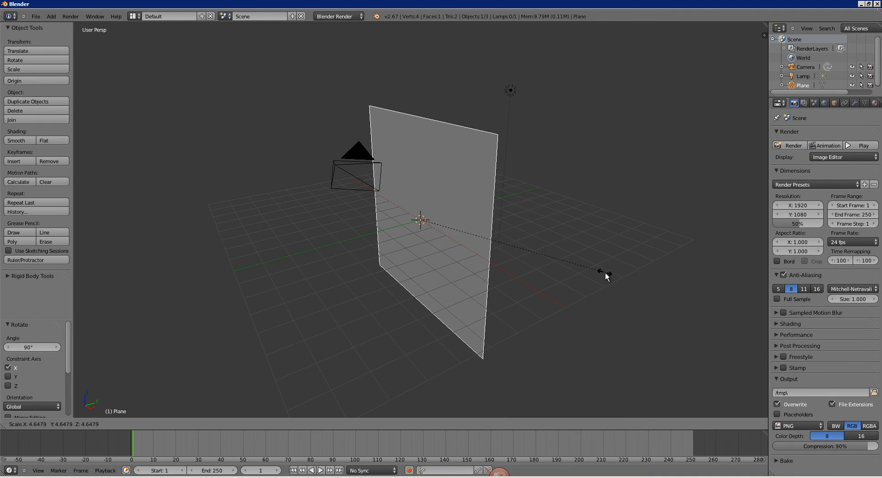
left_click(605, 275)
key("s")
key("z")
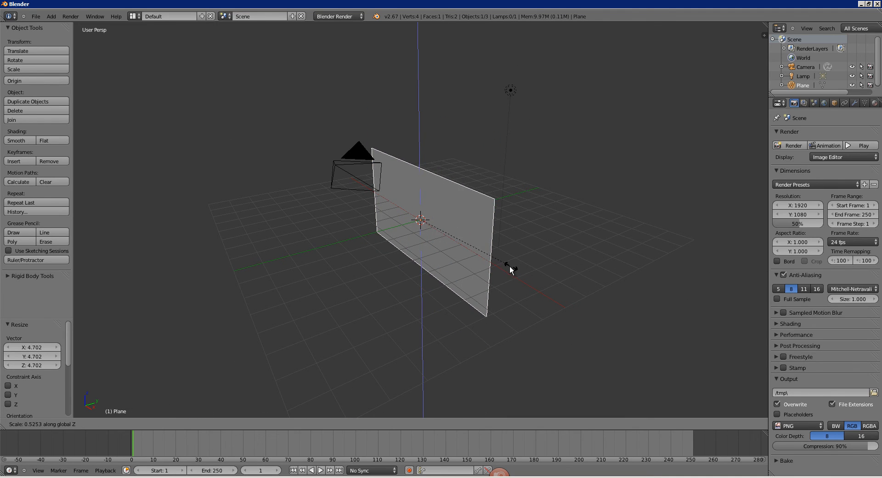
left_click(512, 266)
middle_click_drag(513, 266, 526, 249)
key("a")
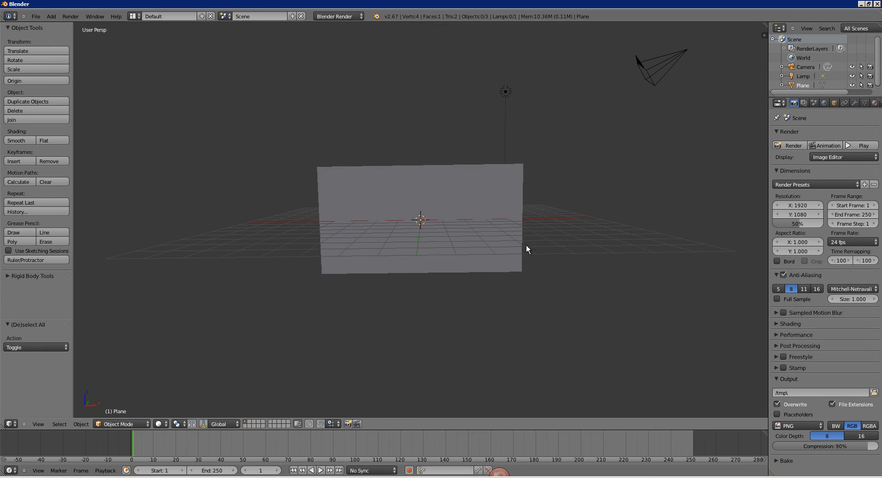
- Align the camera to the front view so that it faces the plane
middle_click_drag(616, 126, 595, 152)
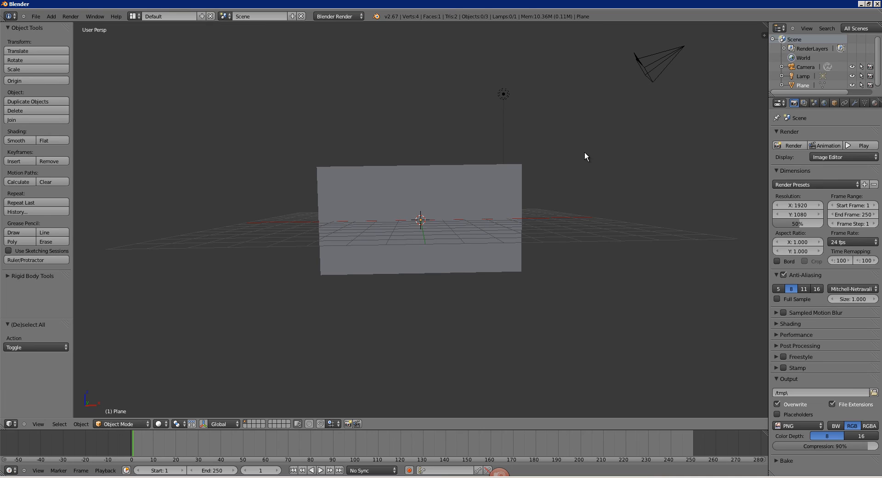
key("KP_1")
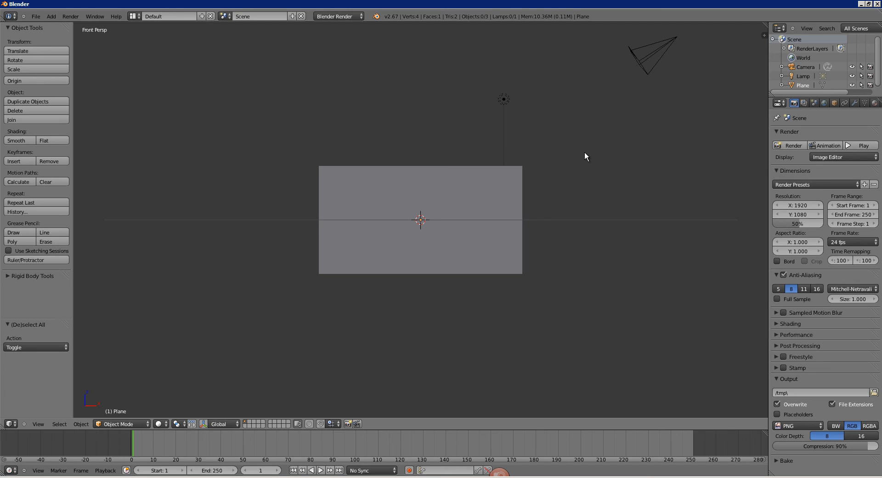
key("ctrl+alt+KP_0")
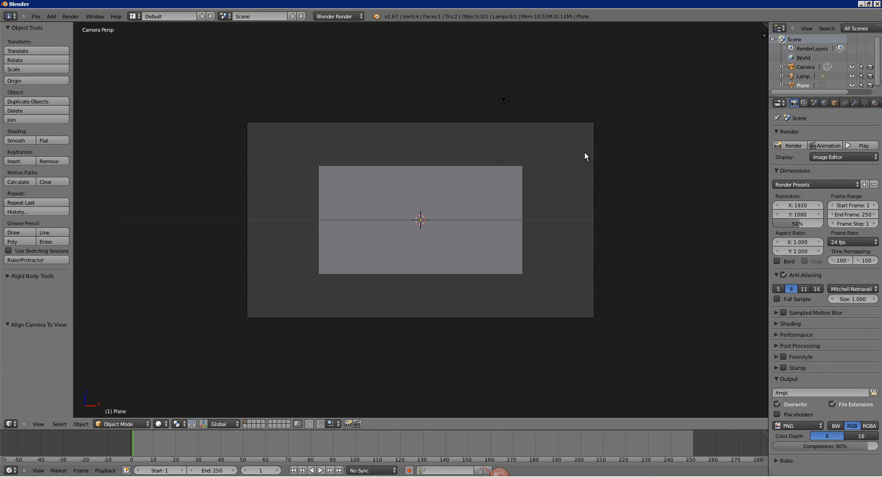
scroll(448, 240, "up", 3)
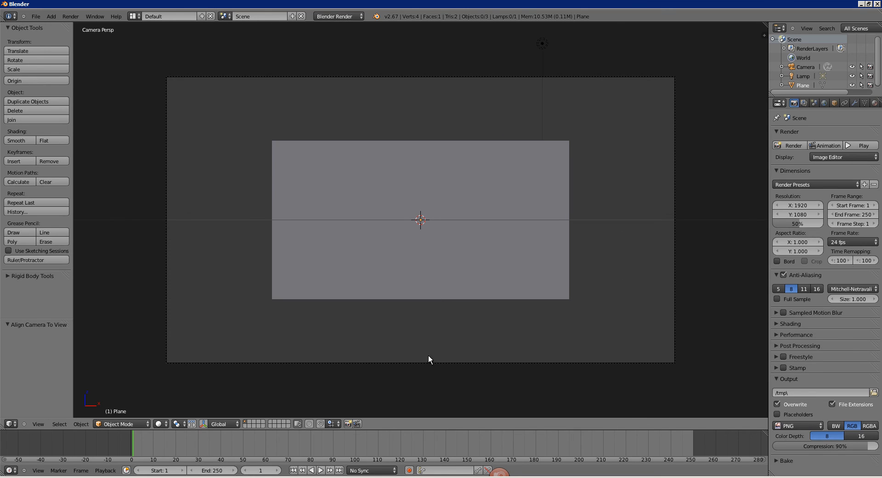
- Move the camera about 5 units along the global Y axis toward the plane, then deselect it
right_click(428, 361)
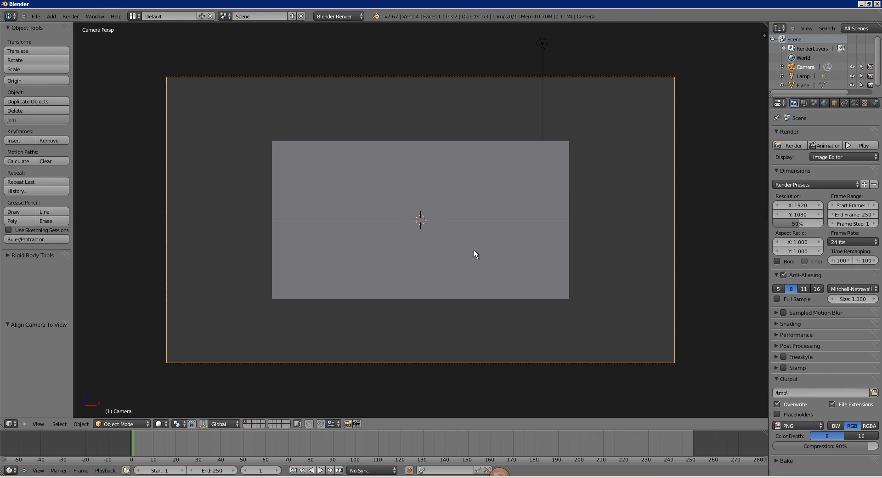
key("g")
key("y")
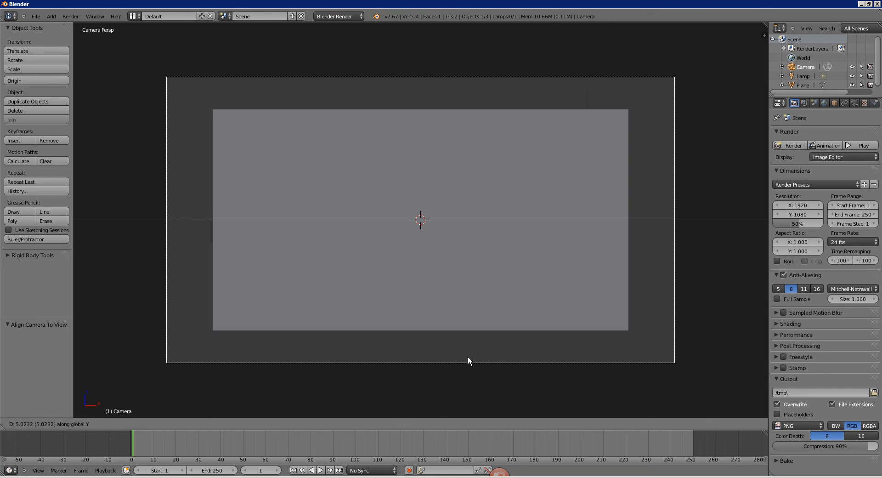
left_click(470, 357)
key("a")
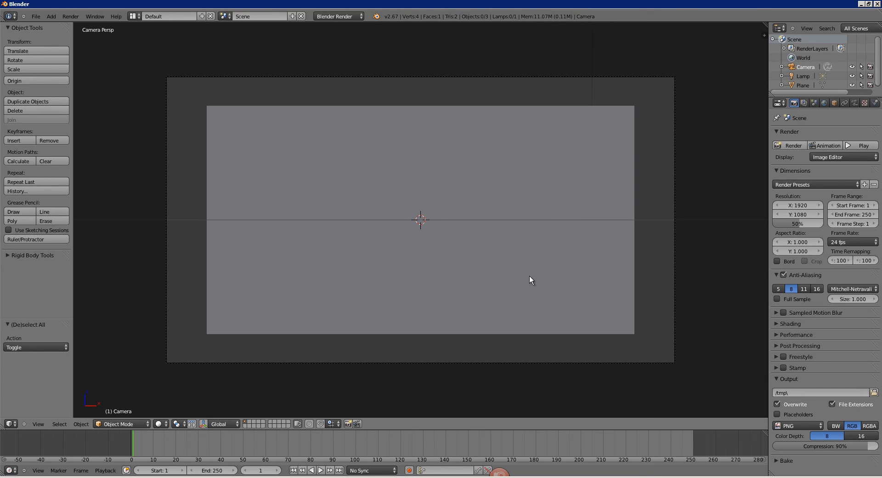
middle_click_drag(411, 263, 409, 255, "shift")
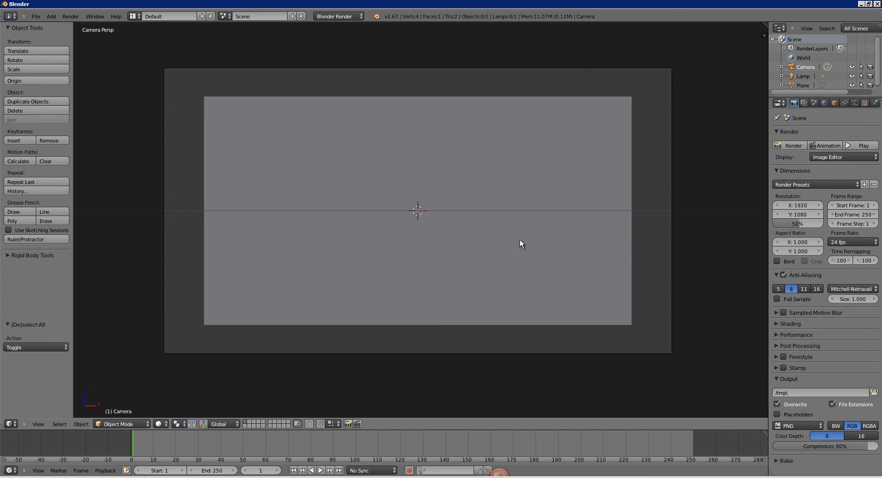
- Switch the render engine to Cycles Render
middle_click_drag(519, 239, 492, 250)
left_click(338, 16)
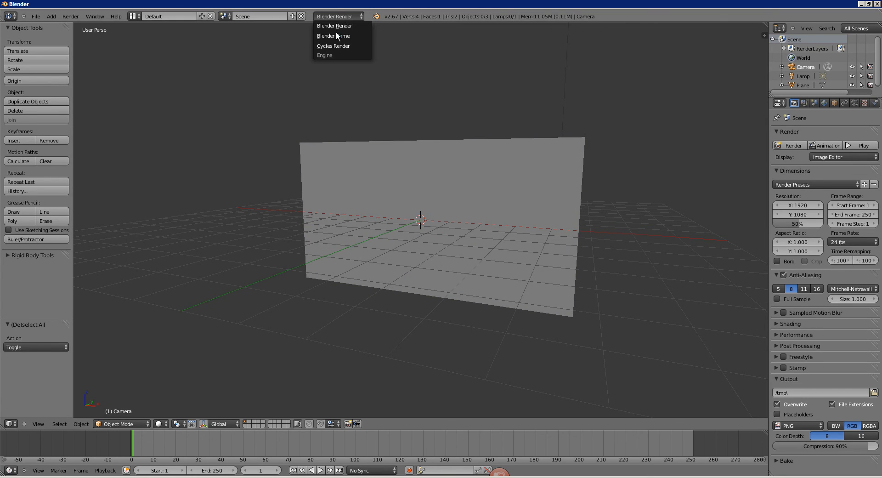
left_click(334, 46)
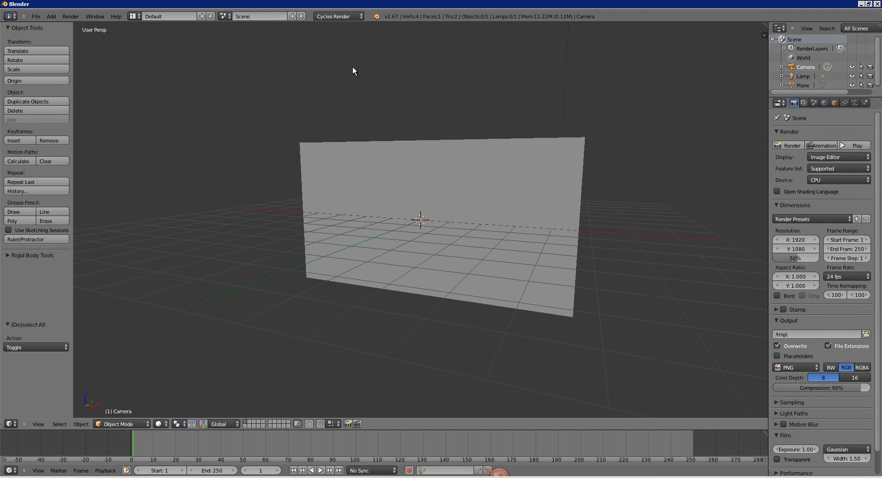
- Select the plane and give it a new material named Mur
mouse_move(411, 163)
middle_mouse_down()
mouse_move(419, 179)
mouse_move(400, 200)
mouse_move(437, 206)
middle_mouse_up()
right_click(459, 203)
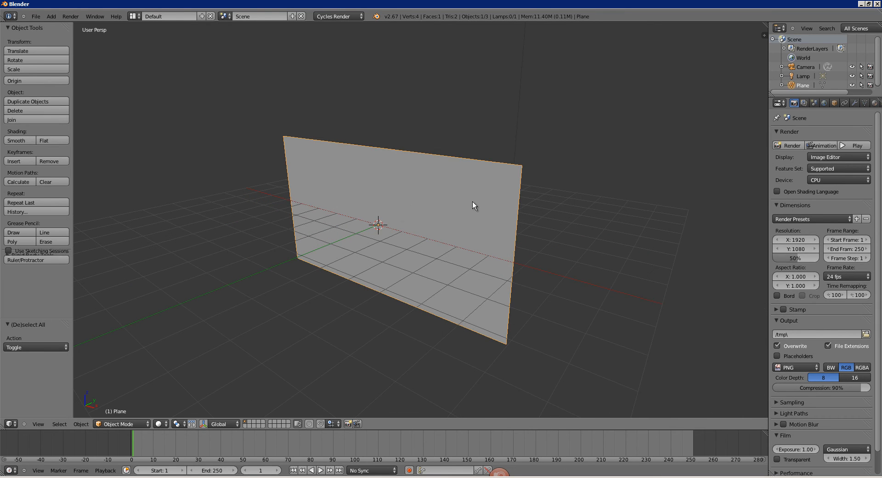
left_click(874, 103)
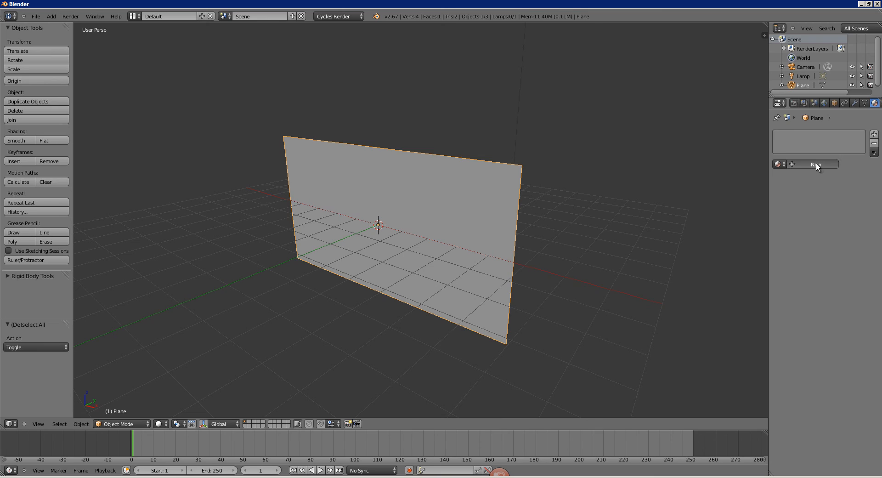
left_click(816, 164)
type("Mur")
key("Return")
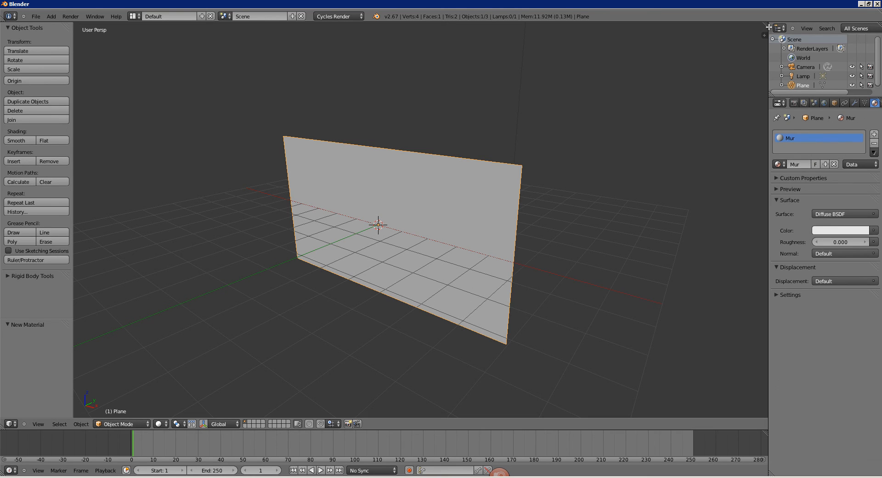
- Split the 3D view vertically, make the new area a Node Editor, and show the Mur material's nodes without the properties sidebar
left_click_drag(768, 26, 498, 55)
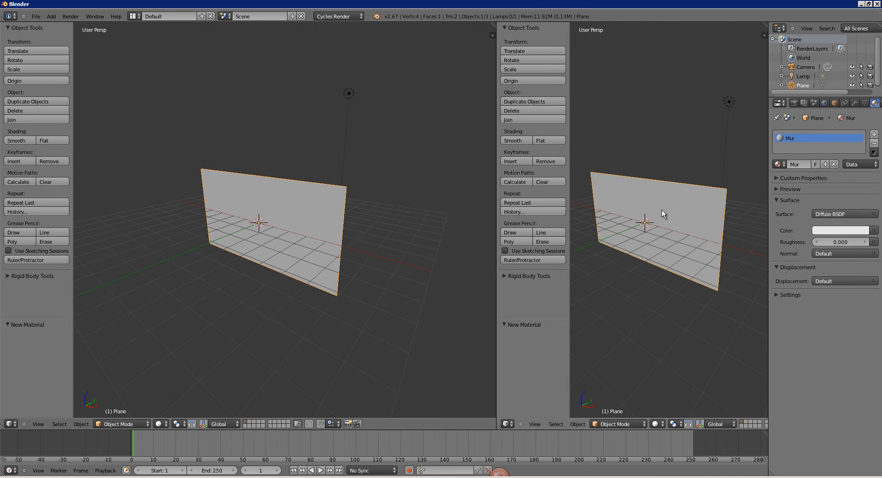
left_click(507, 424)
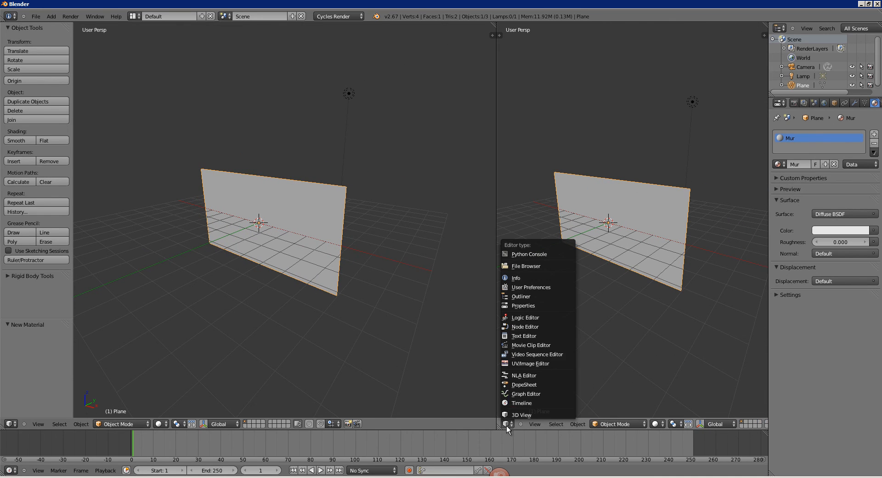
left_click(525, 327)
left_click(393, 312)
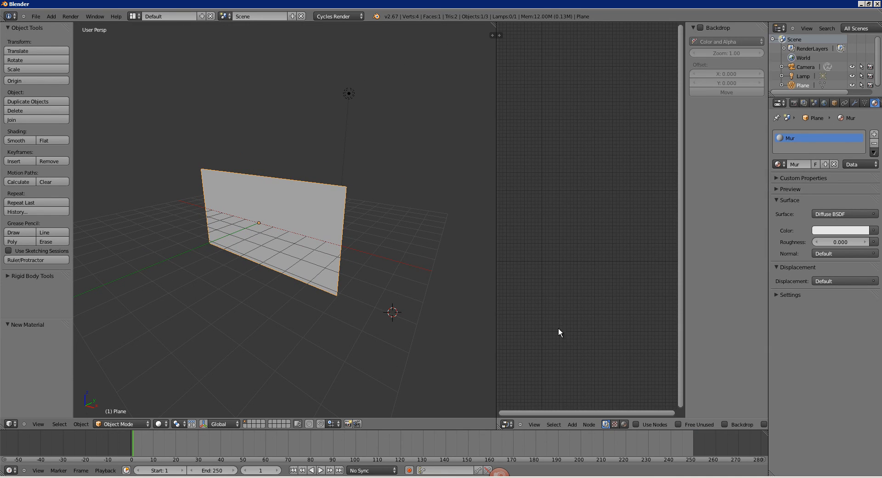
left_click(624, 424)
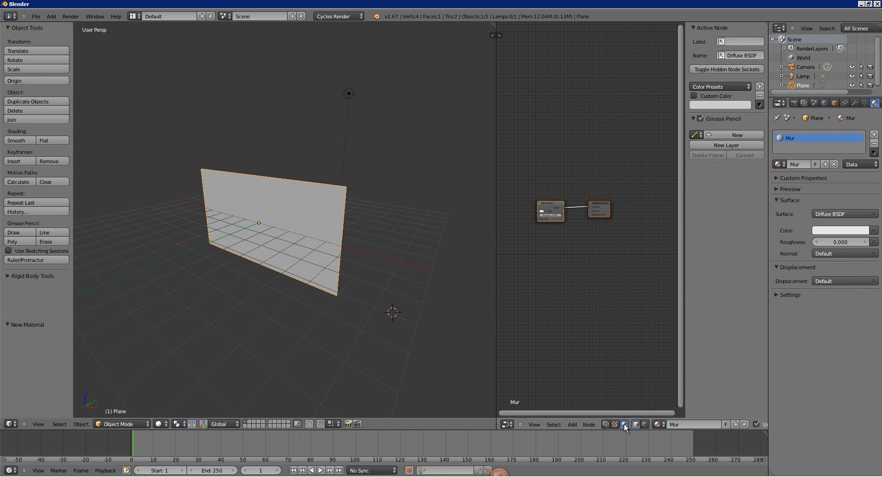
key("n")
scroll(621, 281, "up", 4)
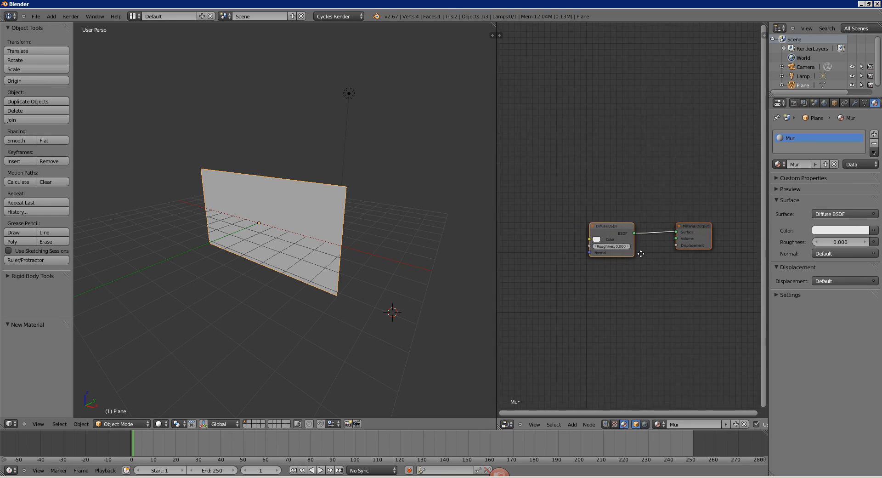
- Add an Image Texture node in front of the Diffuse BSDF node
key("shift+a")
mouse_move(522, 256)
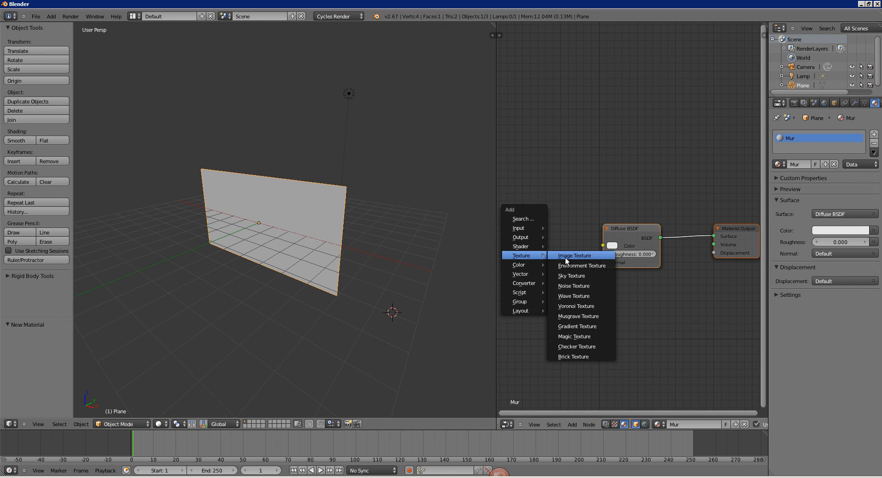
left_click(565, 258)
left_click(539, 241)
- Change the node area to the UV/Image Editor and create a blank black image named Masque, 4096 by 4096 pixels
left_click(508, 423)
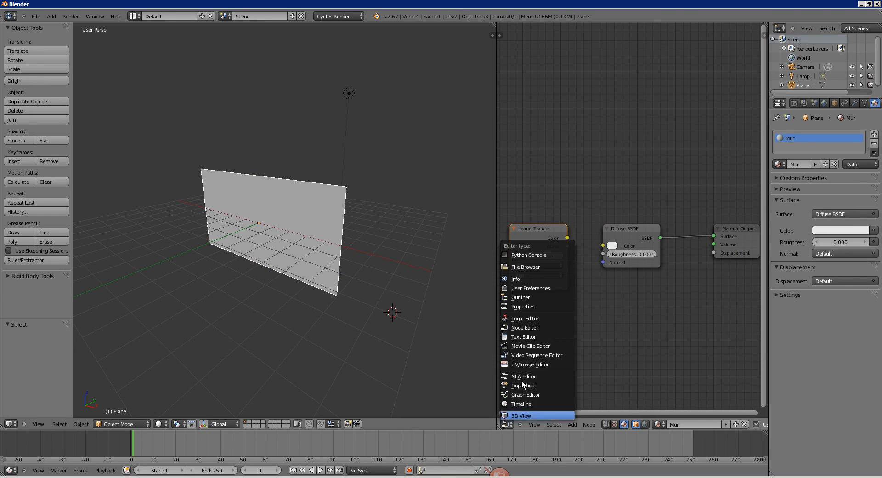
left_click(523, 364)
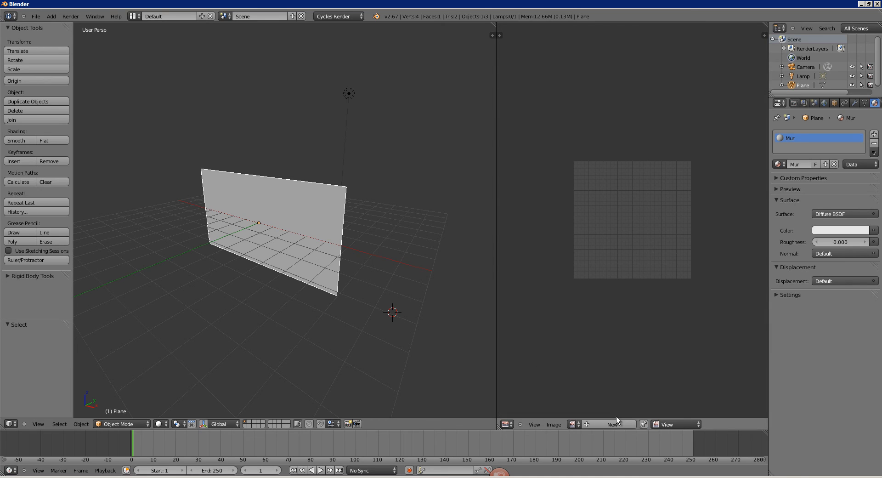
left_click(611, 423)
left_click(641, 385)
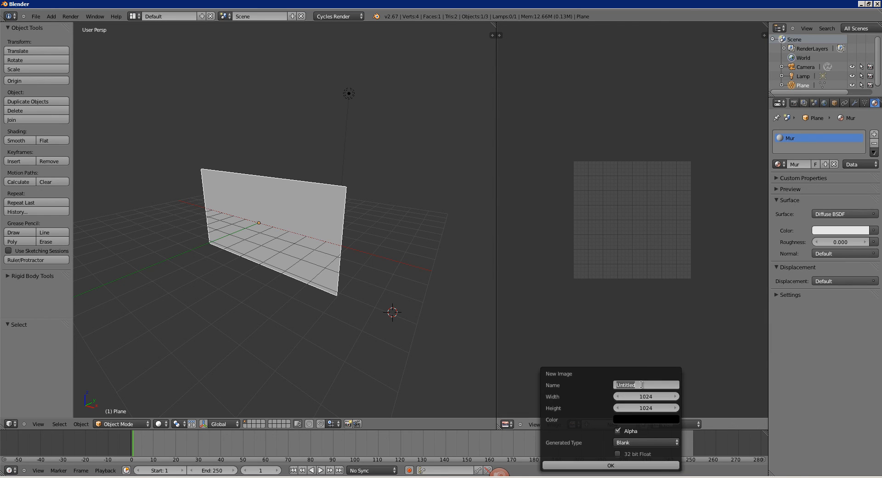
type("Masque")
left_click(642, 396)
type("4096")
key("Return")
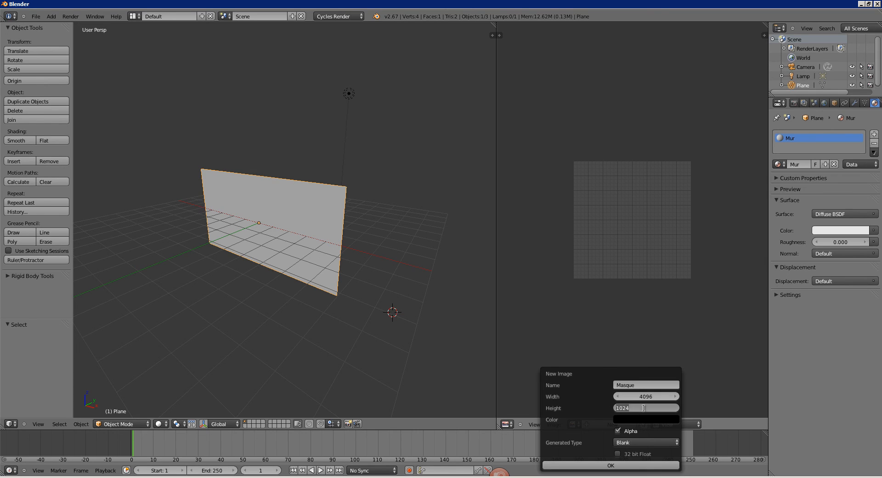
left_click(646, 408)
type("4096")
key("Return")
left_click(612, 466)
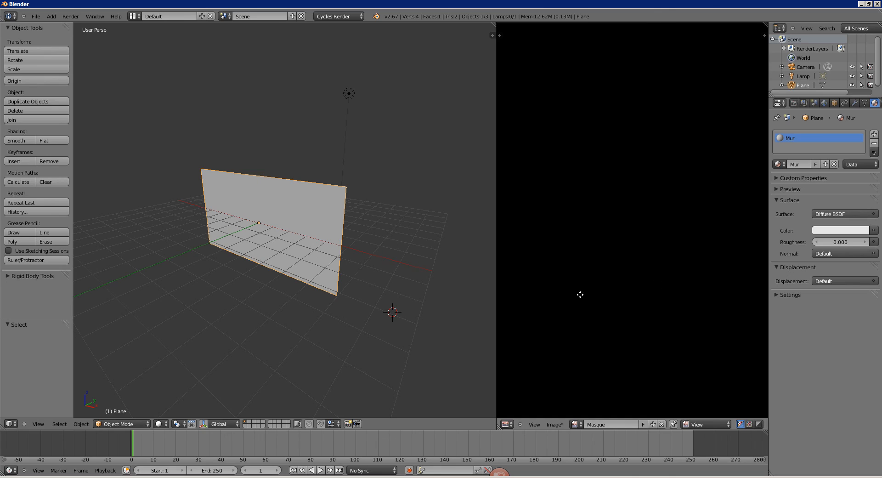
- Enter Edit Mode on the plane, select all of its geometry, and unwrap its UVs onto the Masque image
scroll(583, 276, "down", 10)
scroll(674, 228, "up", 1)
scroll(673, 228, "up", 2)
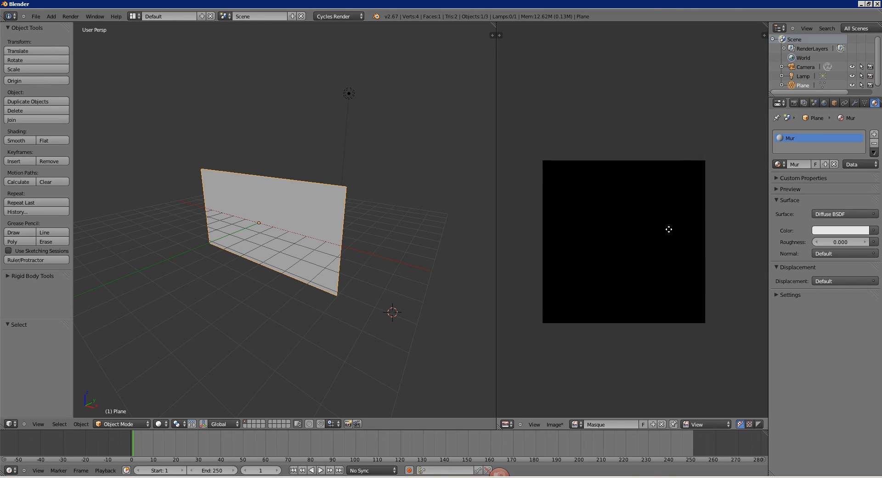
scroll(634, 240, "up", 1)
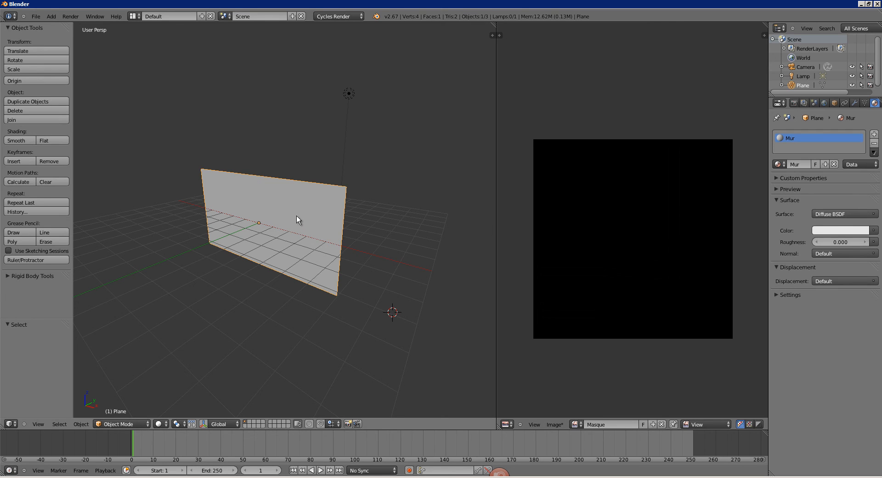
key("Tab")
mouse_move(296, 214)
middle_mouse_down()
mouse_move(315, 225)
mouse_move(335, 214)
mouse_move(304, 215)
middle_mouse_up()
scroll(334, 217, "up", 2)
key("a")
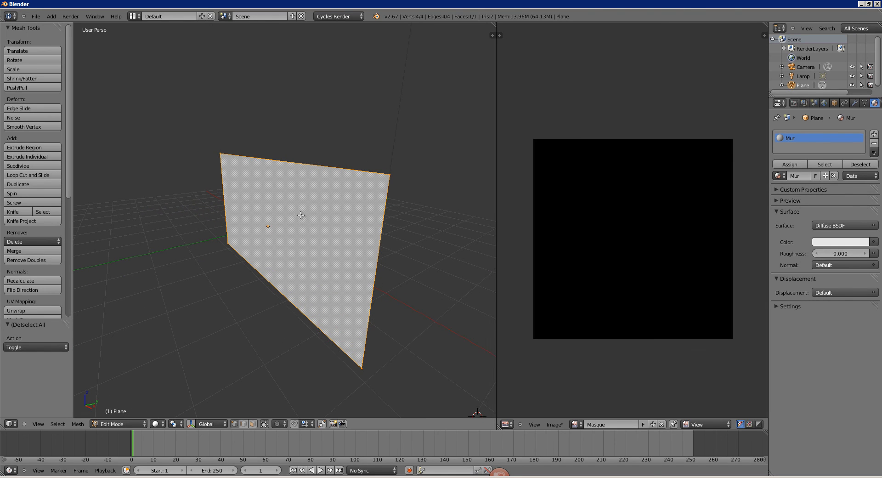
key("a")
key("u")
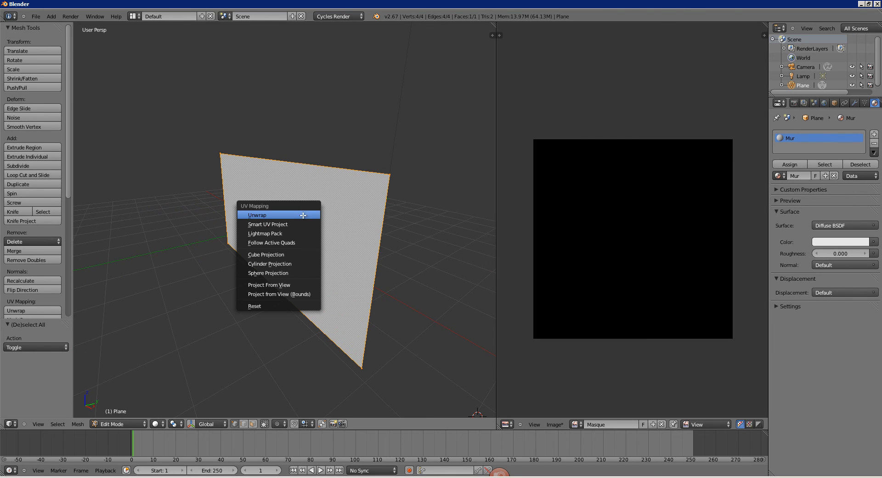
left_click(303, 215)
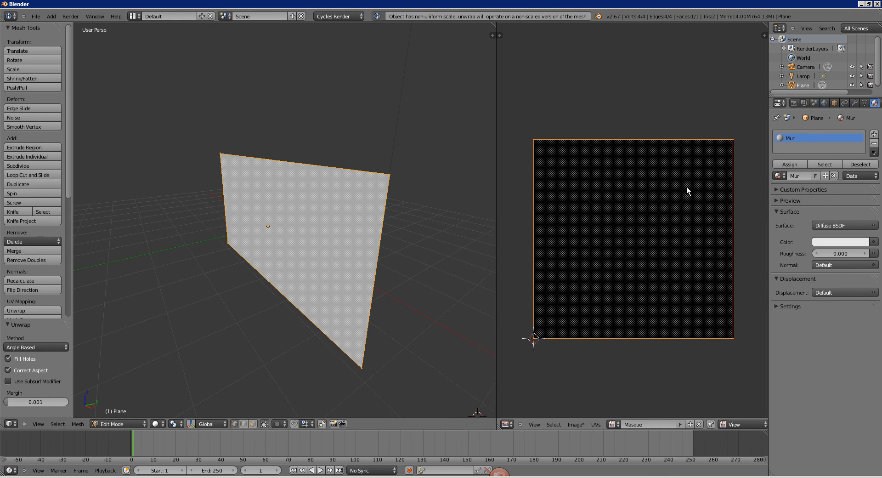
- Leave Edit Mode on the plane and change the UV/Image Editor area back to the Node Editor
scroll(429, 287, "down", 8)
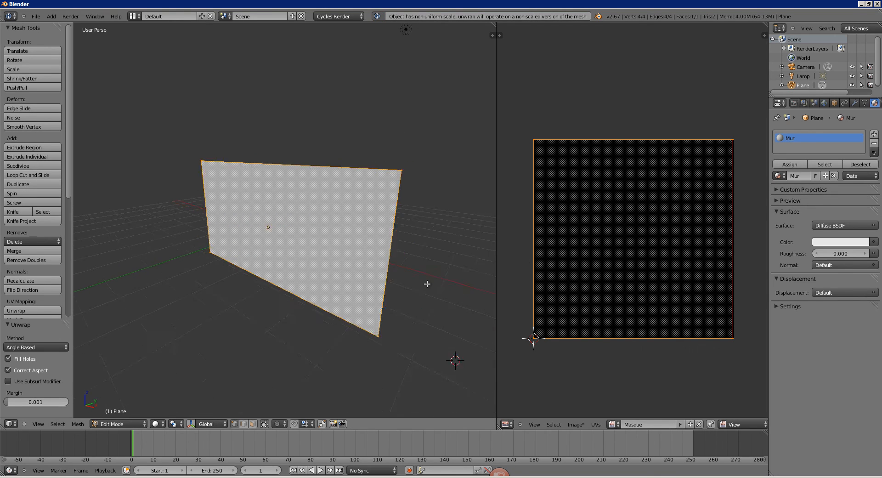
key("Tab")
left_click(507, 424)
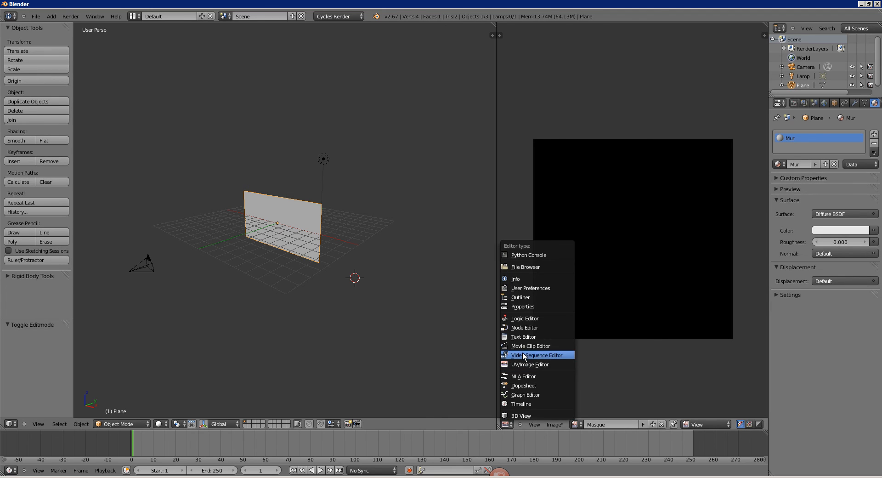
left_click(526, 327)
middle_click_drag(602, 255, 619, 259)
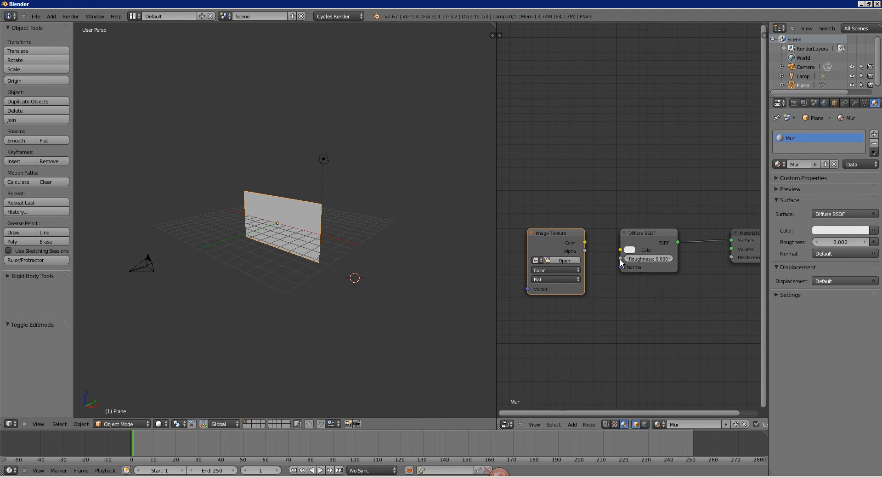
- Assign the Masque image to the Image Texture node and move the node up, away from the Diffuse BSDF
left_click(536, 261)
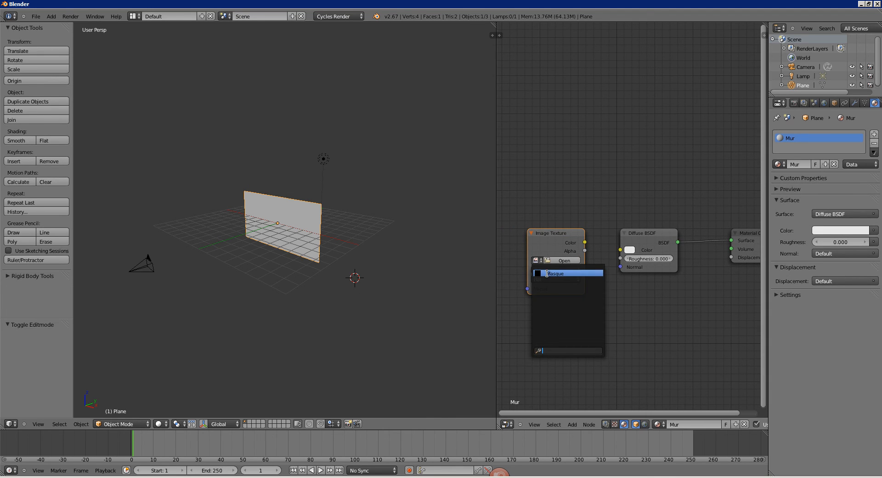
left_click(547, 273)
left_click_drag(555, 243, 552, 218)
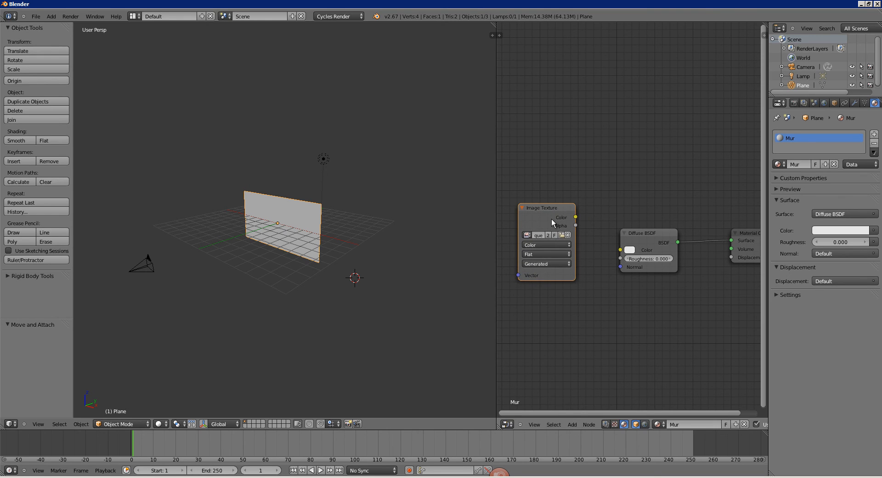
middle_click_drag(551, 219, 562, 208)
- Switch the plane to Texture Paint mode and set the brush strength to 1.000, undoing the trial stroke
left_click(128, 423)
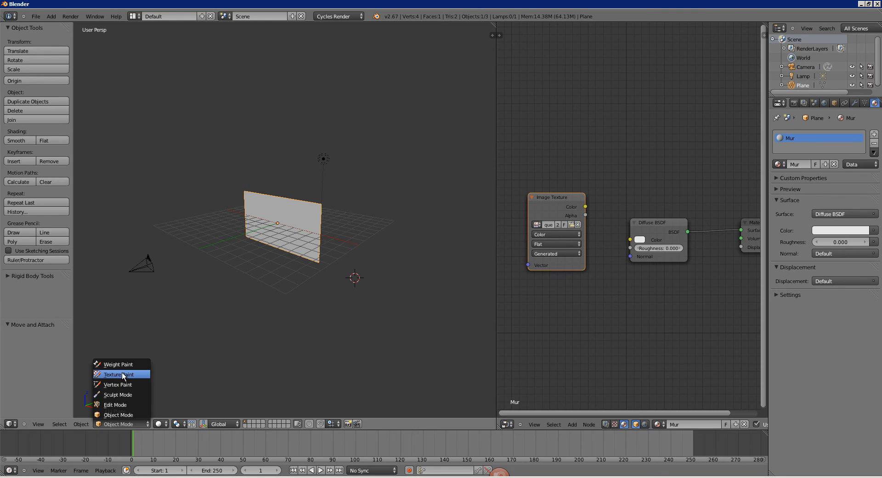
left_click(122, 374)
scroll(314, 220, "up", 5)
mouse_move(313, 219)
left_mouse_down()
mouse_move(315, 209)
mouse_move(270, 225)
mouse_move(285, 255)
left_mouse_up()
key("ctrl+z")
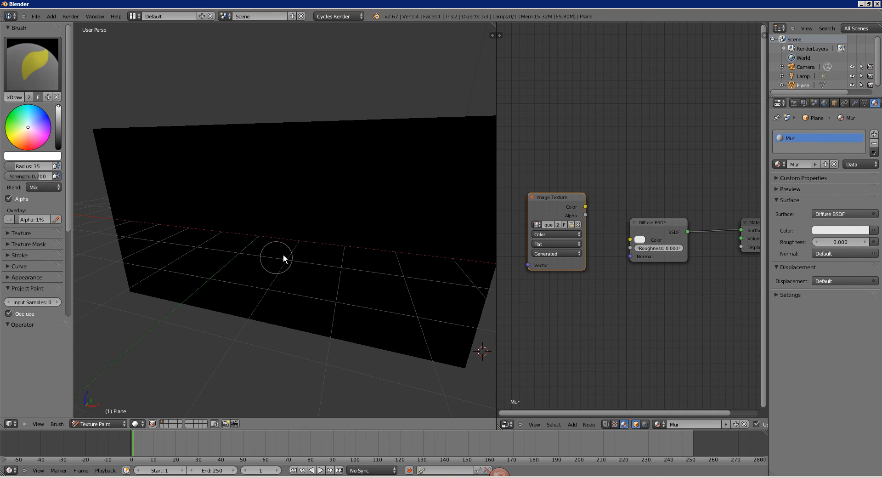
scroll(283, 253, "down", 4)
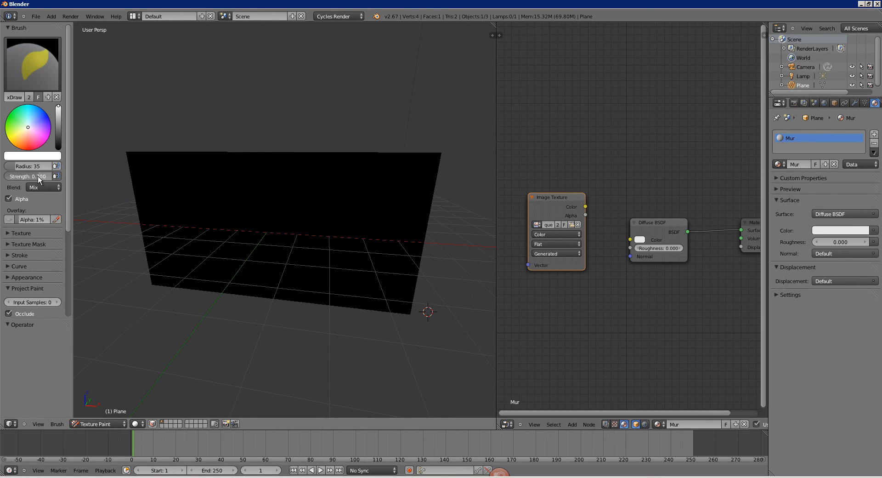
left_click_drag(37, 176, 54, 176)
middle_click_drag(258, 244, 267, 242)
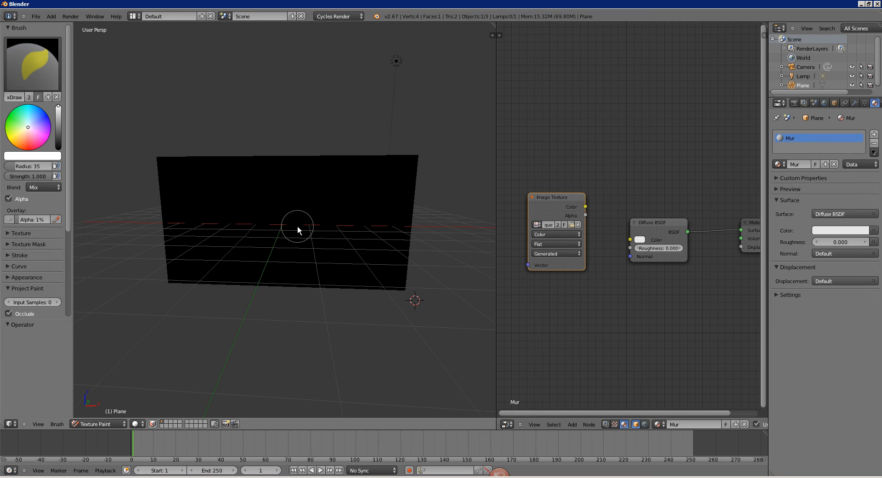
- Adjust the paint brush size interactively until its radius is 15
key("f")
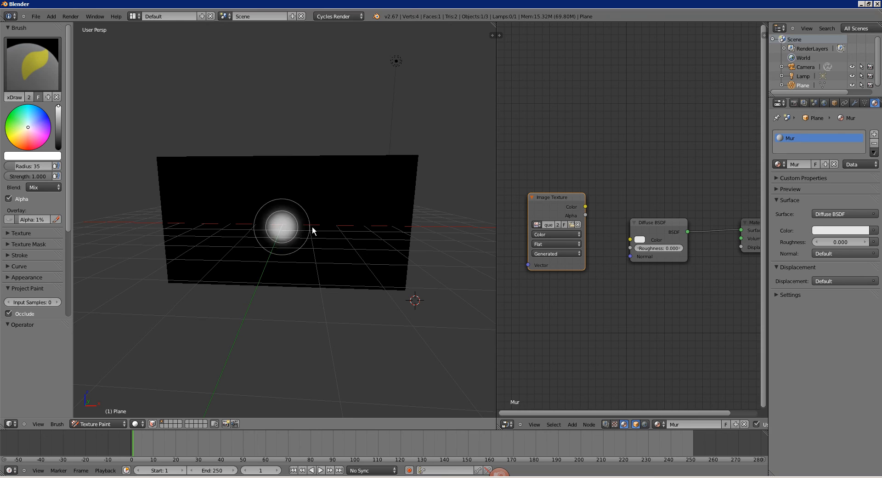
left_click(346, 234)
key("f")
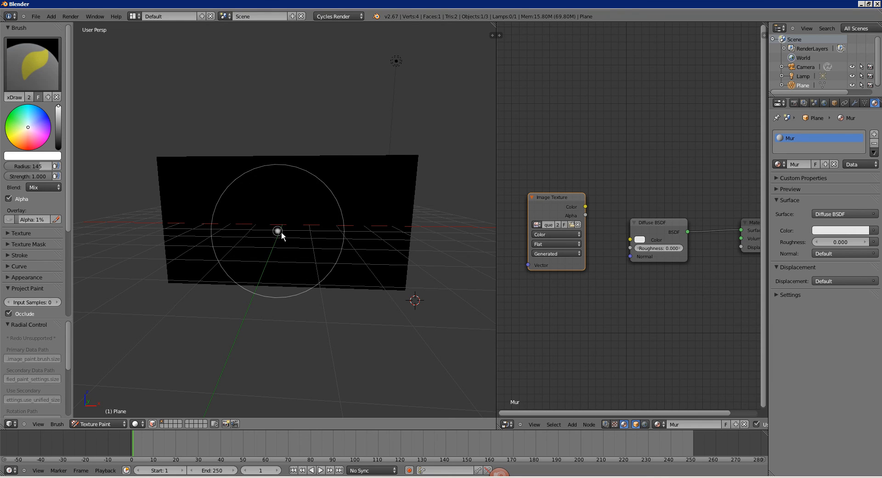
left_click(282, 235)
key("f")
left_click(298, 237)
key("f")
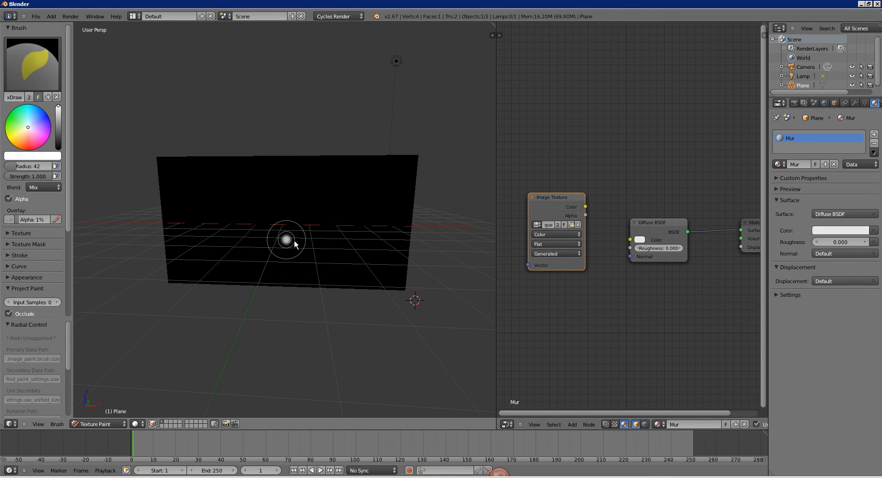
left_click(294, 241)
middle_click_drag(292, 240, 288, 236)
- Collapse the Project Paint settings and give the brush the constant, hard-edged falloff curve
scroll(32, 285, "down", 2)
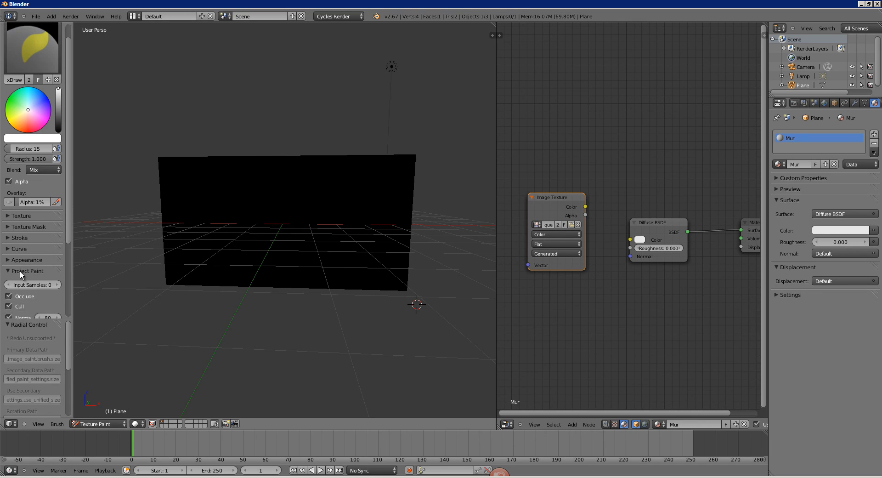
left_click(22, 271)
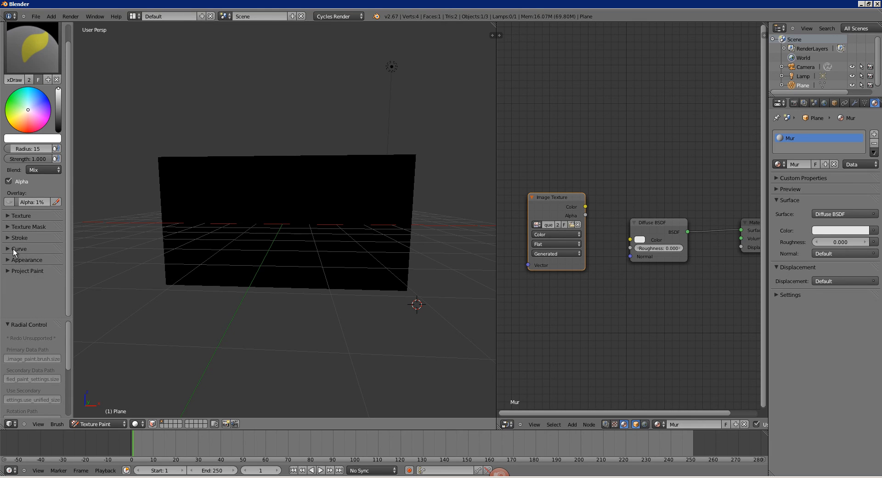
left_click(20, 249)
scroll(48, 280, "down", 4)
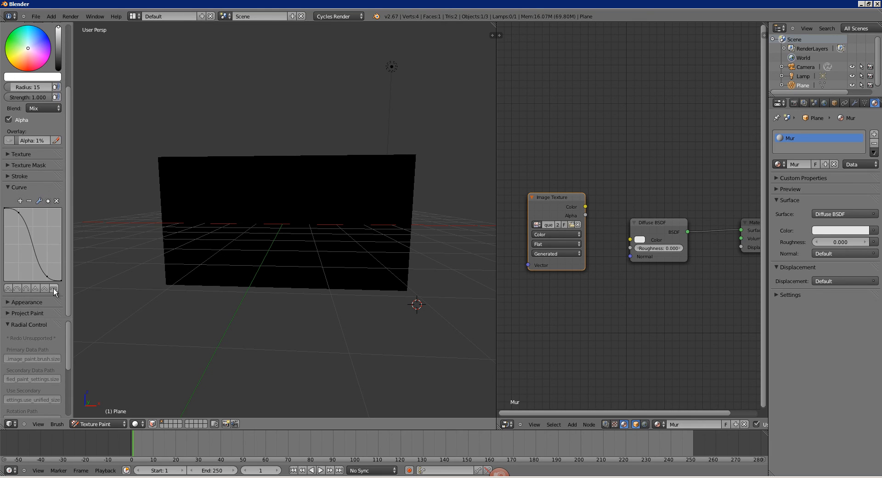
left_click(53, 288)
- Try a short white stroke with the hard brush on the wall plane and undo it
scroll(362, 185, "up", 5)
left_click(327, 177)
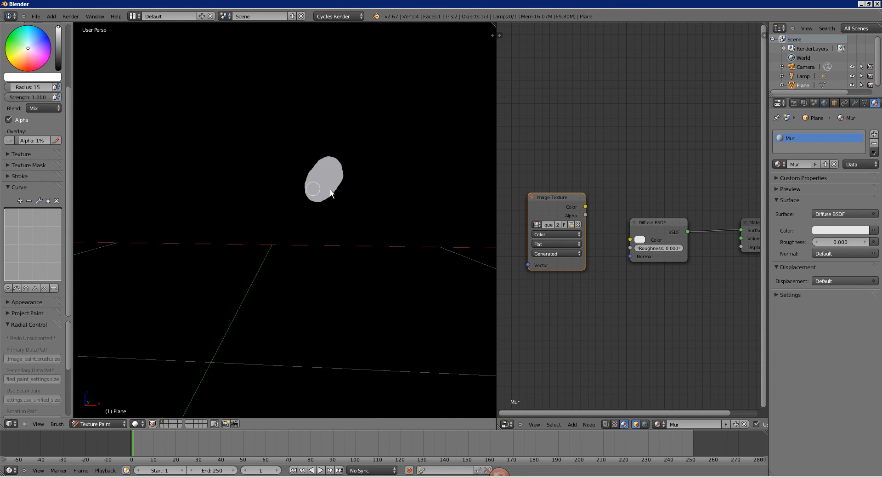
key("ctrl+z")
scroll(235, 230, "down", 5)
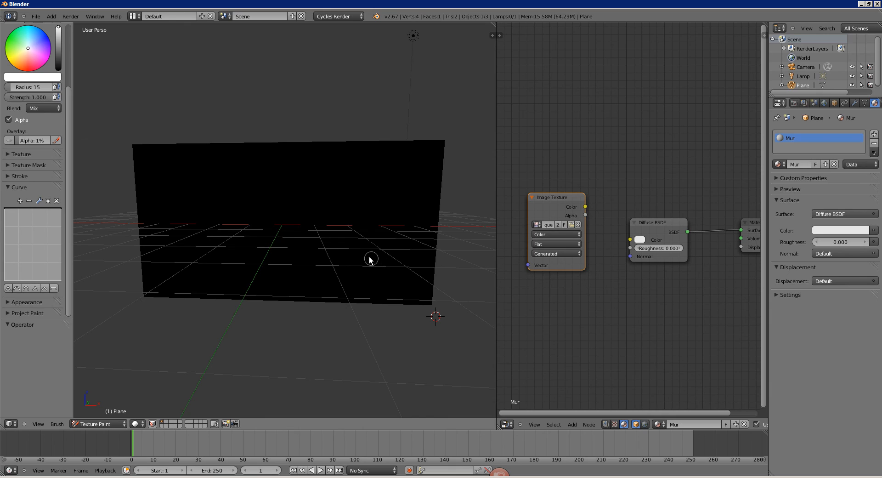
middle_click_drag(370, 257, 365, 253, "shift")
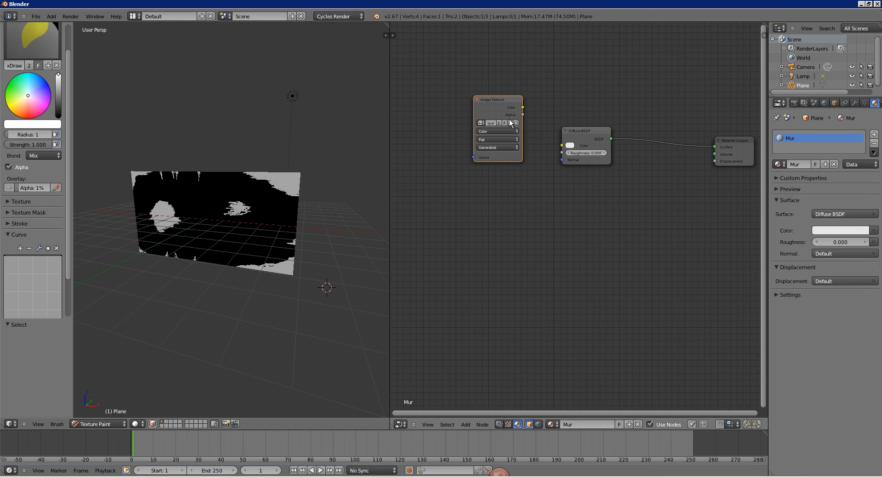
- Duplicate the Masque Image Texture node twice, stacking the copies below the original
middle_click_drag(495, 114, 490, 125)
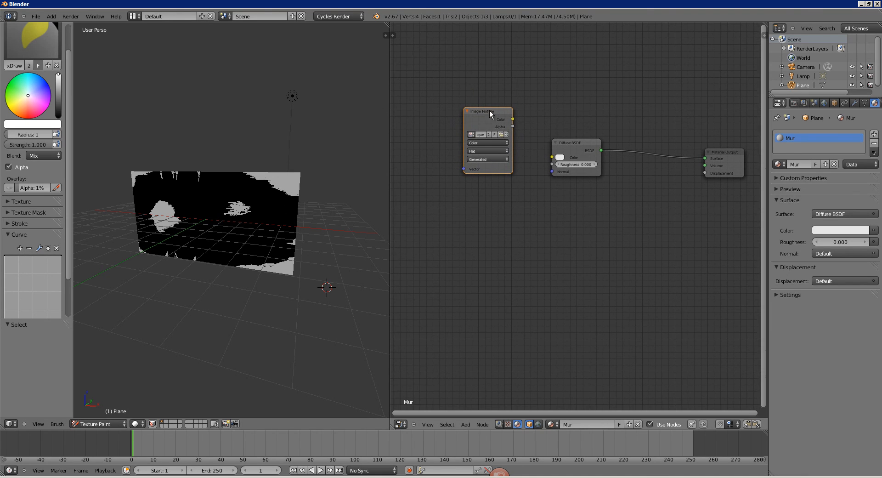
key("shift+d")
left_click(486, 211)
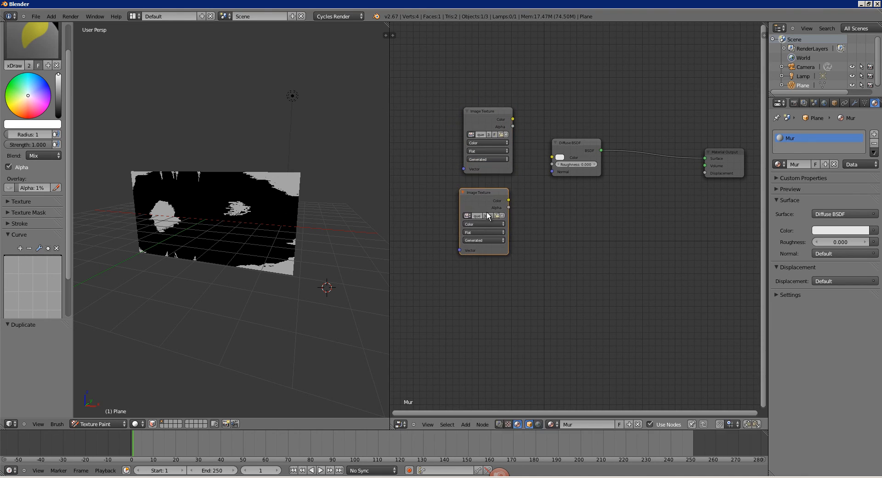
key("shift+d")
left_click(482, 294)
- Load BrickOldMixed0086_1_S.jpg into the middle Image Texture node and ConcreteBare0321_4_L.jpg into the lowest one, both from the Mixed Texture dans Blender folder
left_click(498, 216)
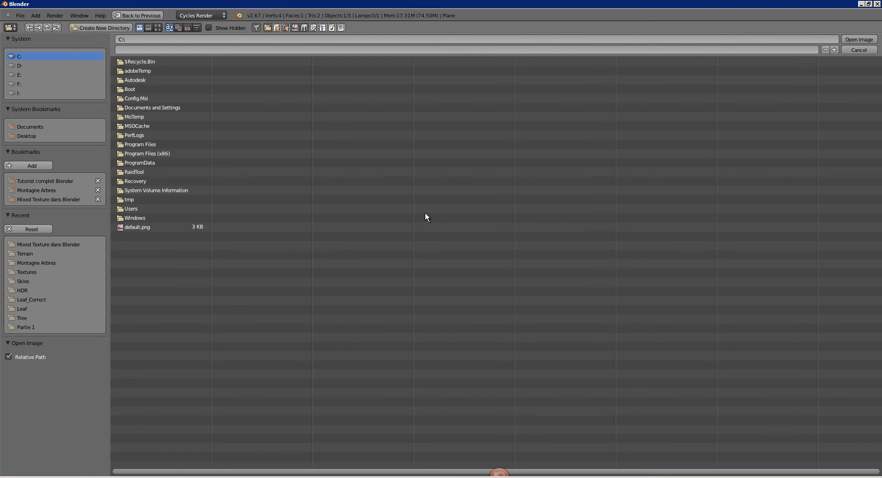
left_click(86, 200)
double_click(143, 81)
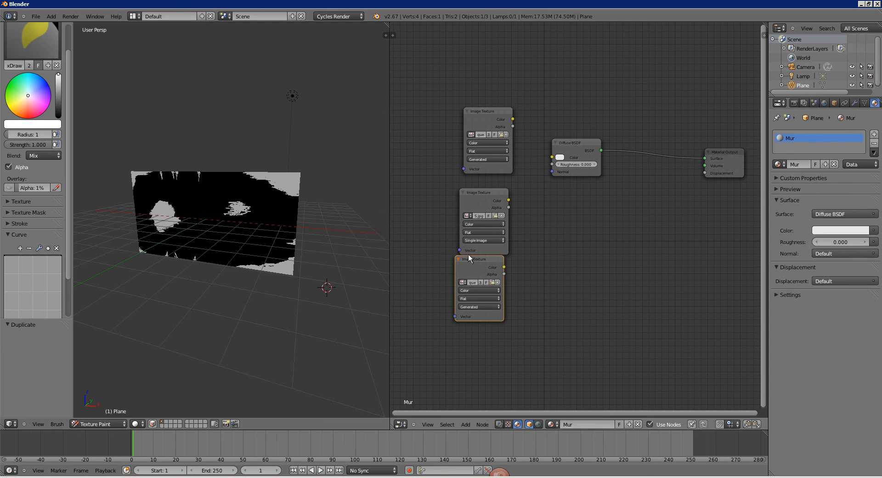
left_click(492, 283)
left_click(60, 199)
double_click(142, 87)
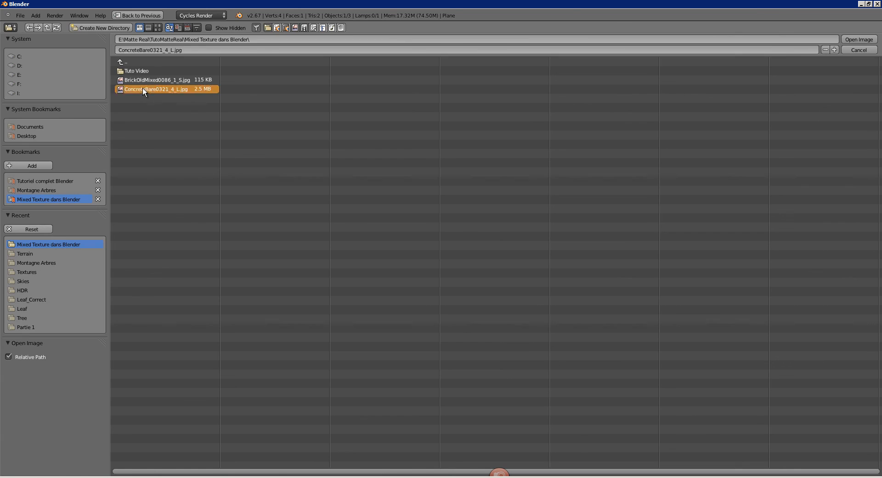
- Duplicate the Diffuse BSDF node and place the copy below the original
left_click(576, 146)
key("shift+d")
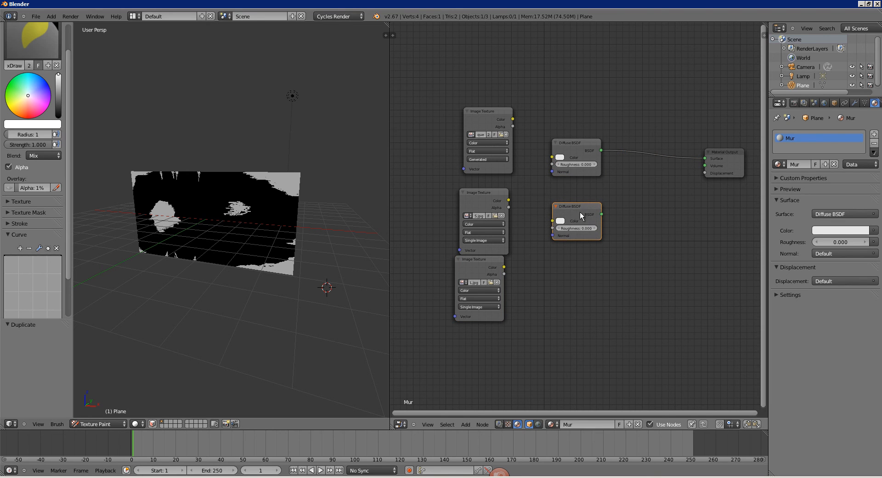
left_click(580, 211)
- Insert a Mix Shader between the Diffuse BSDF and Material Output, and link the second Diffuse BSDF to its second Shader input
key("shift+a")
mouse_move(629, 194)
left_click(674, 194)
left_click(630, 140)
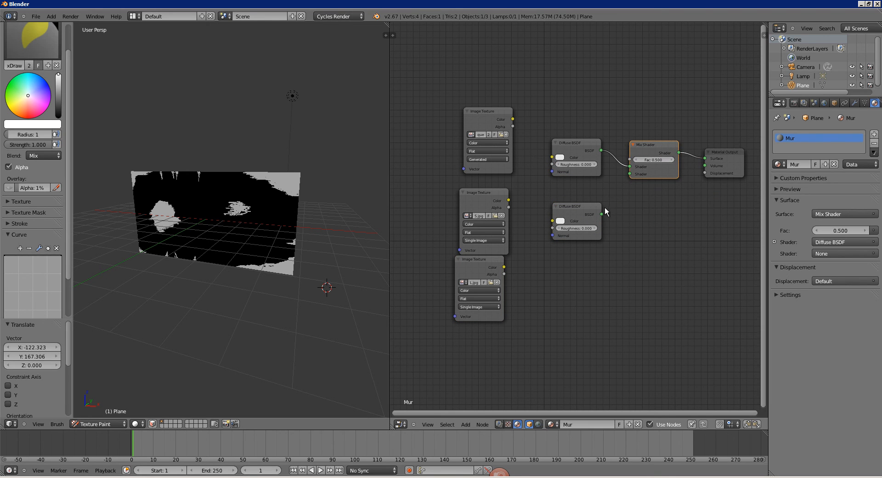
left_click_drag(630, 174, 630, 174)
- Link the brick texture's Color to the upper Diffuse BSDF and the concrete texture's Color to the lower one, spacing the texture nodes apart
left_click_drag(508, 200, 552, 157)
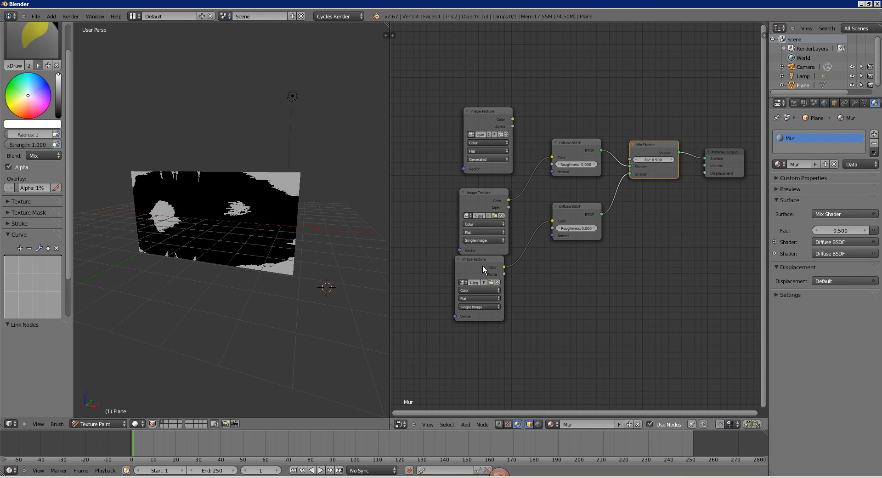
left_click_drag(482, 272, 489, 281)
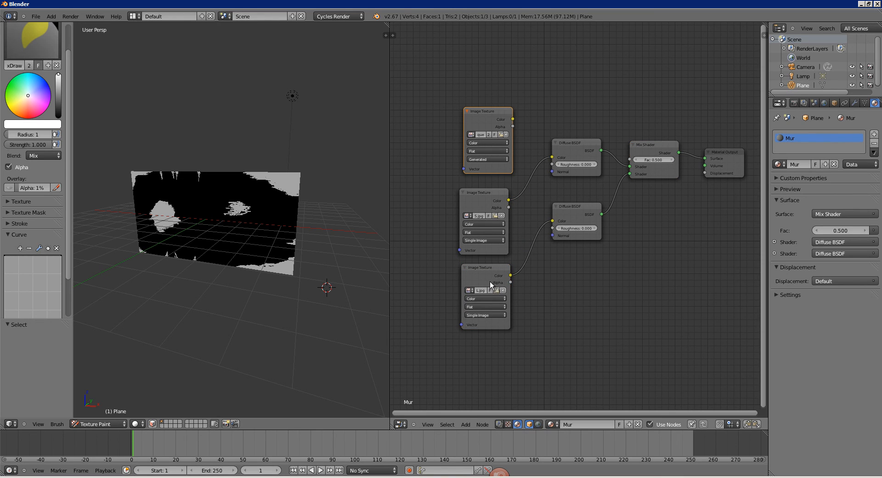
left_click(488, 281)
- Link the Masque texture's Color to the Mix Shader's Fac input and place the Masque node above the Diffuse BSDF nodes
key("Home")
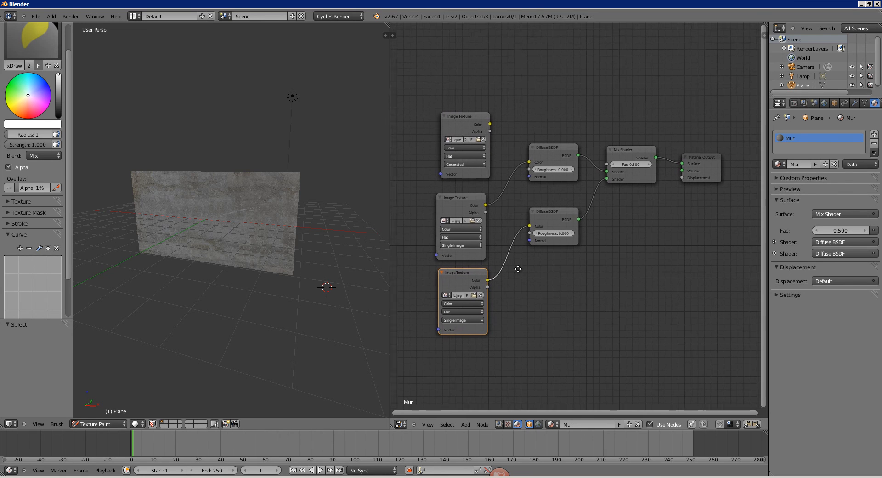
left_click_drag(507, 133, 629, 180)
left_click_drag(484, 131, 559, 77)
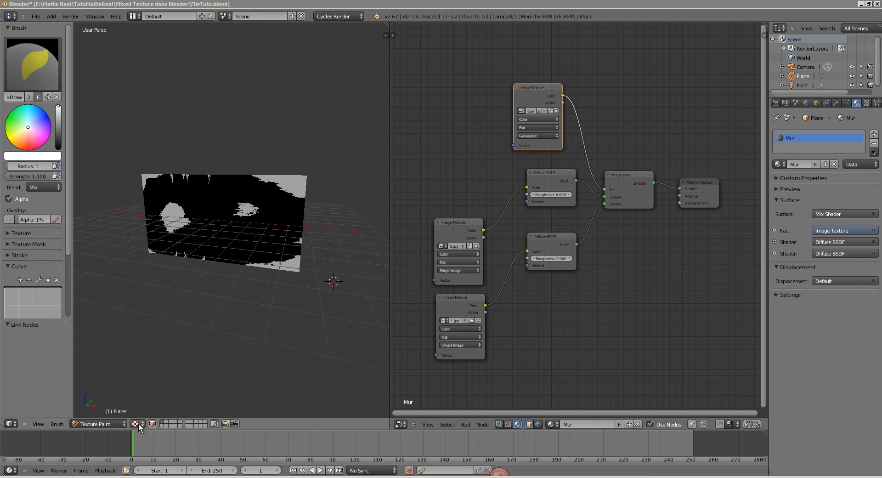
- Set the 3D view's shading to Material and inspect the brick and concrete blend on the wall up close
left_click(139, 423)
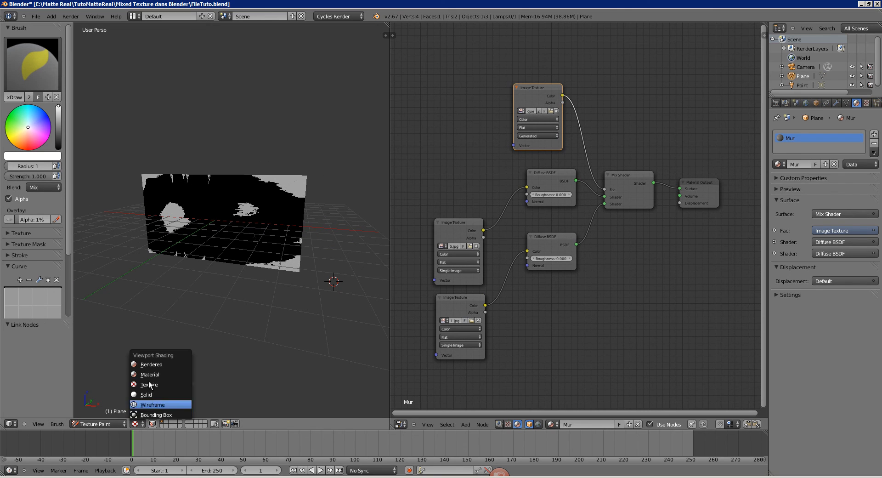
left_click(157, 376)
mouse_move(263, 238)
middle_mouse_down()
mouse_move(261, 249)
mouse_move(280, 239)
mouse_move(264, 230)
mouse_move(296, 164)
middle_mouse_up()
scroll(261, 249, "up", 4)
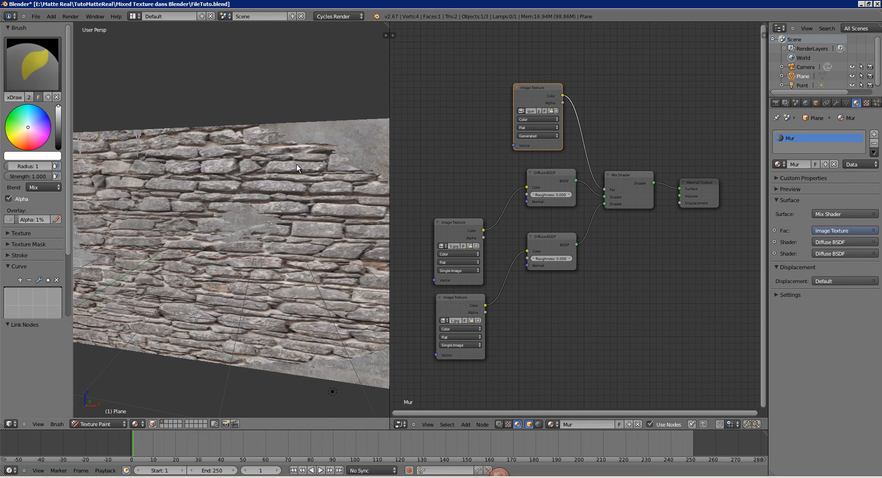
middle_click_drag(302, 199, 244, 167)
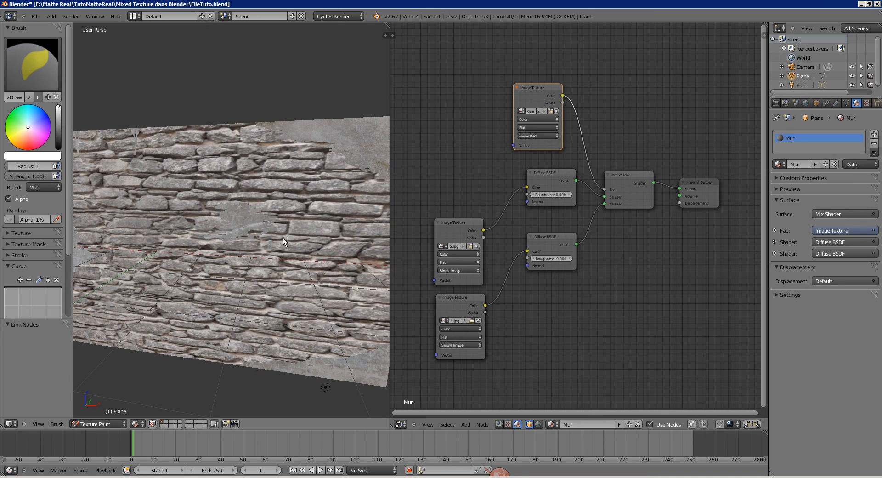
middle_click_drag(283, 242, 286, 229)
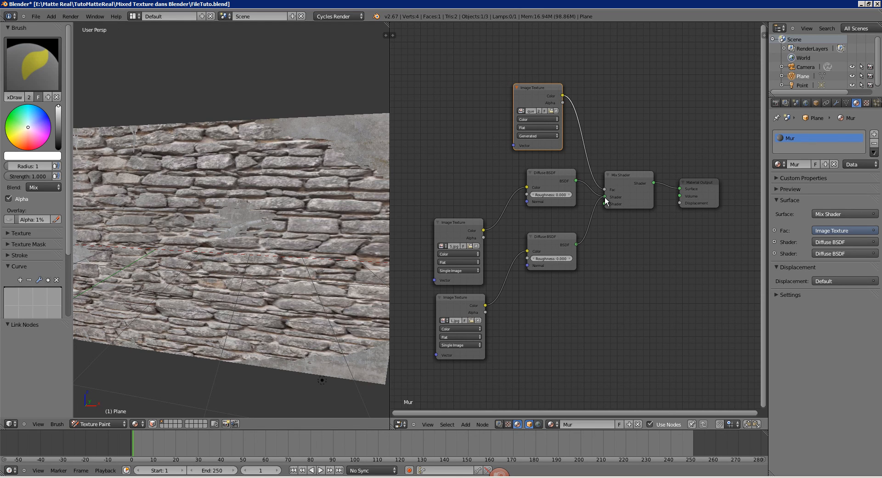
- Inspect the wall from other angles and select the brick Image Texture node to show its texture settings
middle_click_drag(278, 246, 287, 186)
middle_click_drag(318, 157, 290, 196)
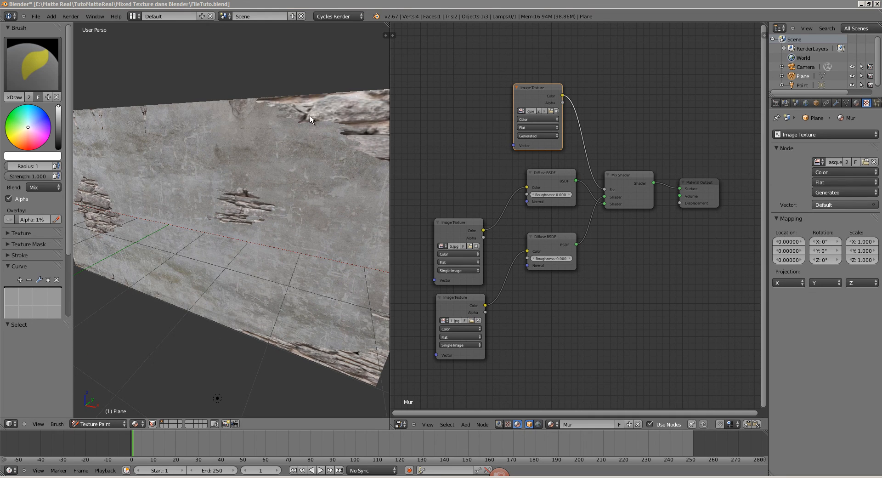
middle_click_drag(341, 131, 304, 165)
left_click(456, 230)
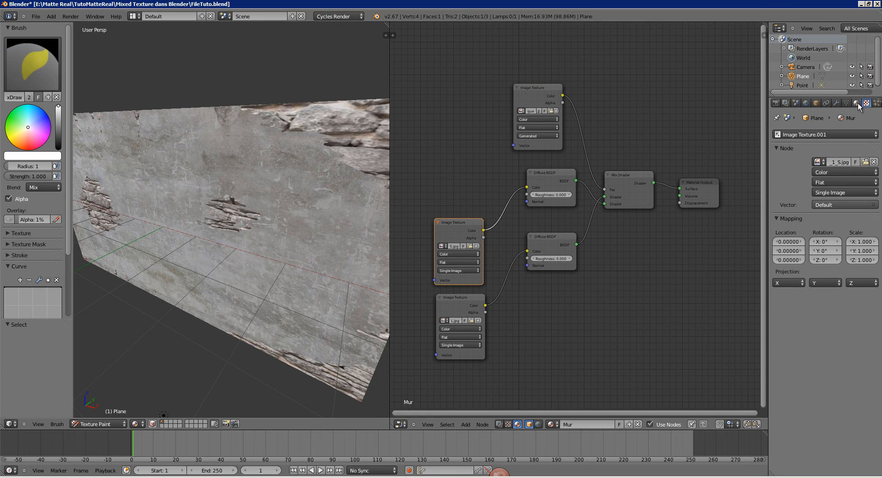
- Set the brick texture's mapping scale to X 3 and Y 2 and check the wall's brick pattern
scroll(868, 105, "down", 1)
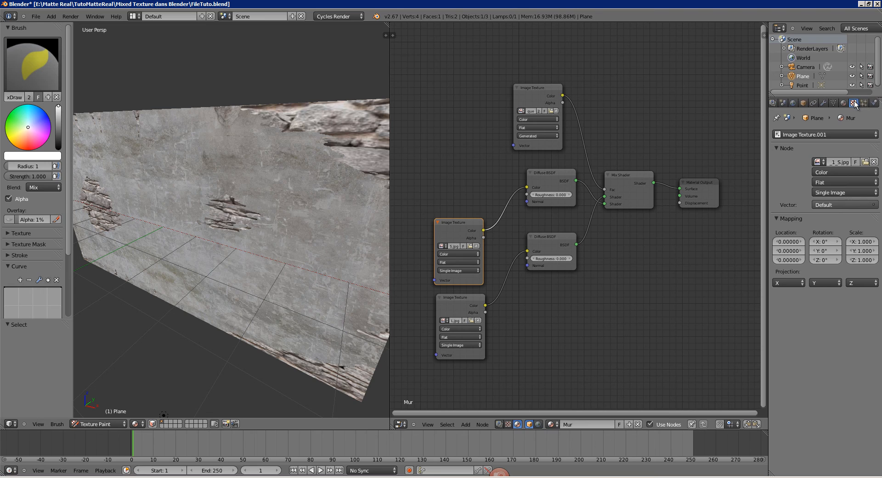
left_click(862, 243)
type("1.")
type("3")
key("Tab")
type("2")
key("Return")
middle_click_drag(244, 147, 230, 213)
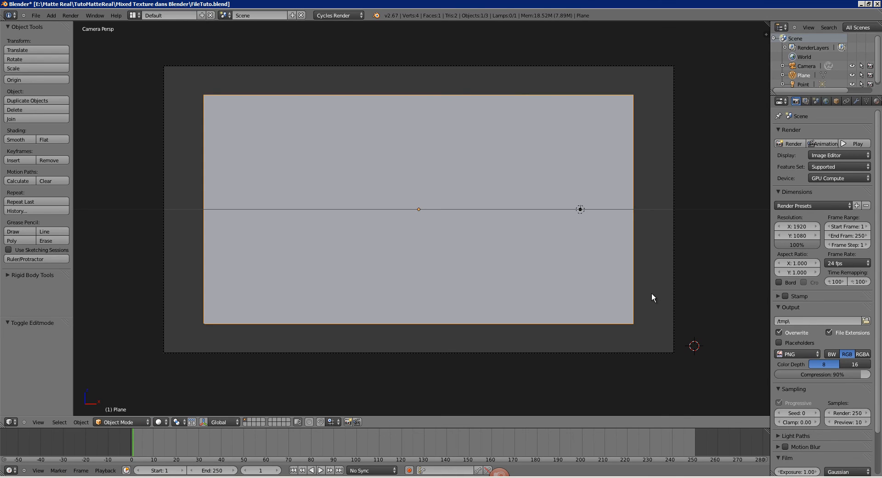
- Subdivide the whole wall plane five times in Edit Mode
middle_click_drag(657, 285, 491, 268)
middle_click_drag(454, 243, 316, 213)
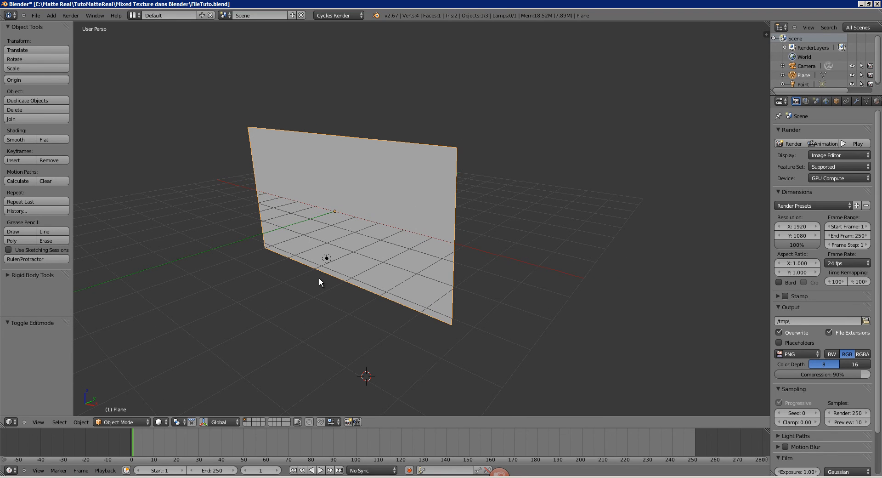
key("Tab")
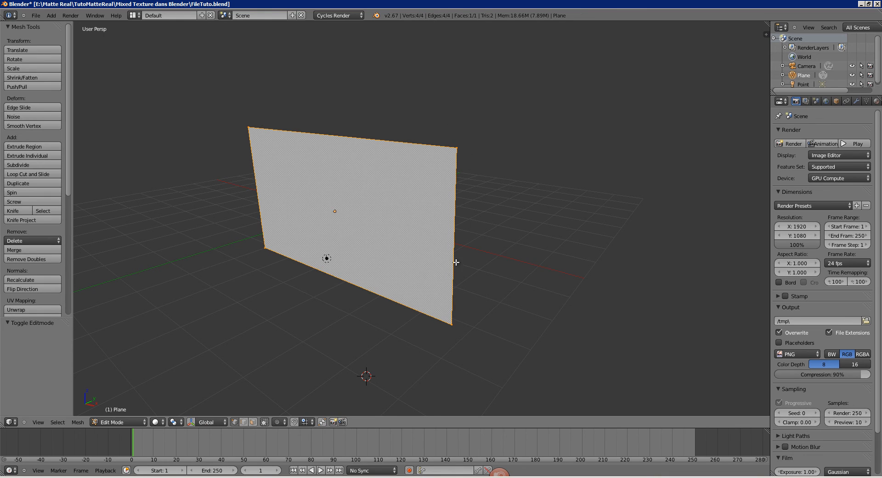
key("a")
key("a")
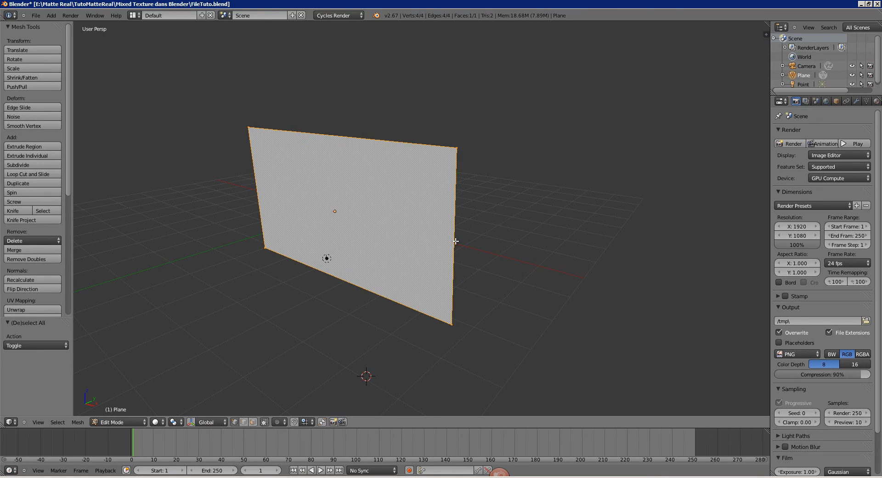
key("w")
left_click(517, 198)
key("w")
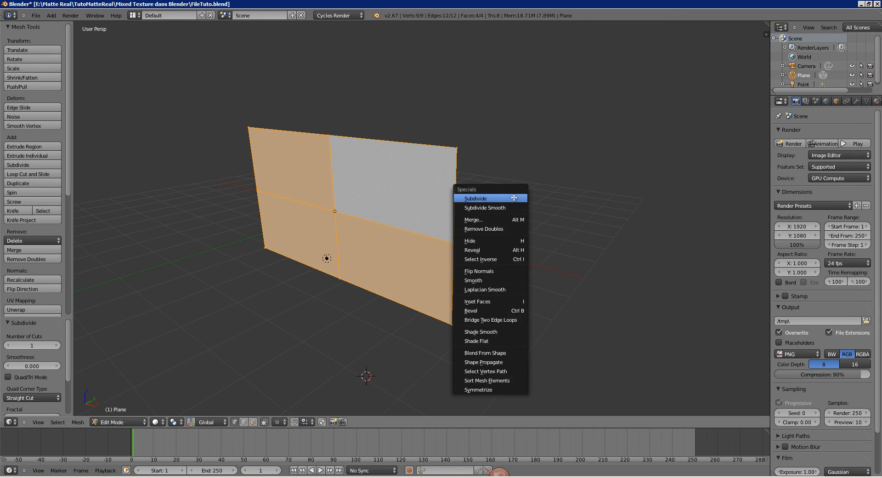
left_click(514, 198)
key("w")
left_click(512, 197)
key("w")
left_click(513, 196)
key("w")
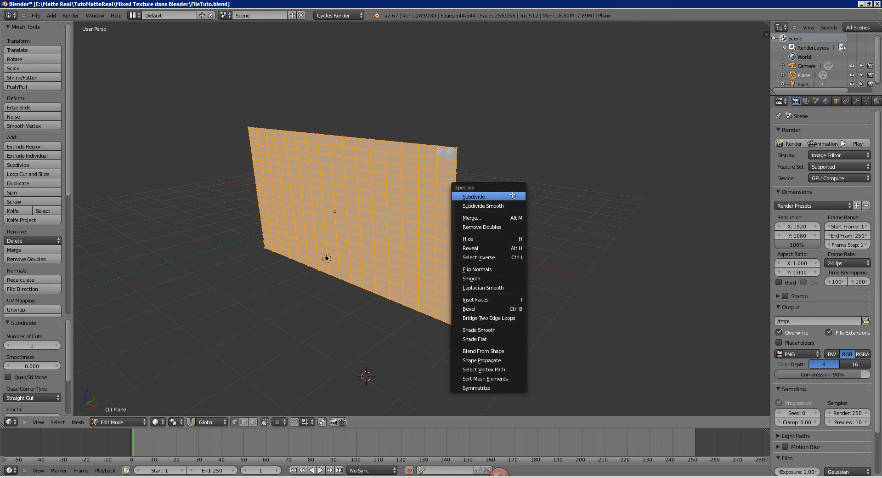
left_click(512, 196)
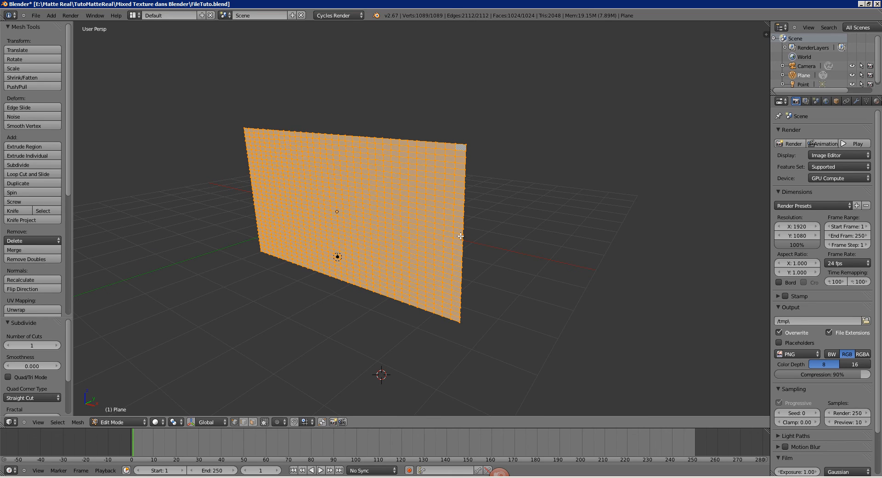
- Return to Object Mode and give the wall a Subdivision Surface modifier with View and Render subdivisions of 3
left_click(123, 422)
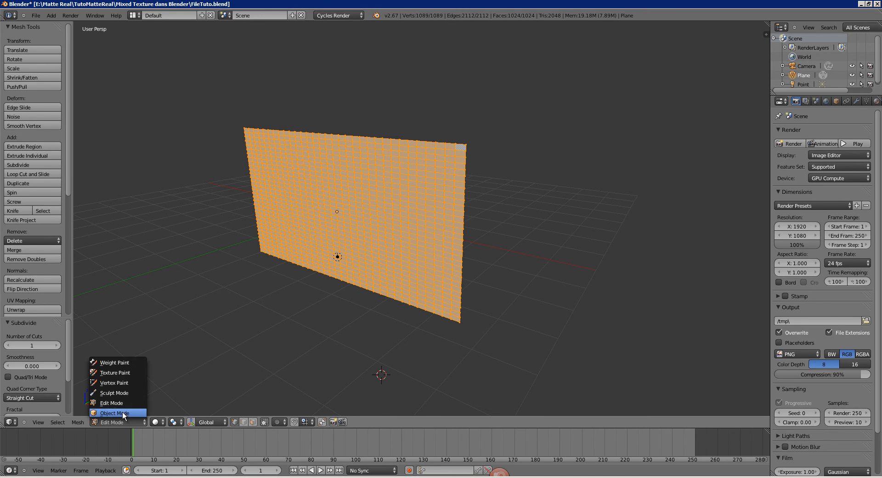
left_click(121, 414)
left_click(856, 101)
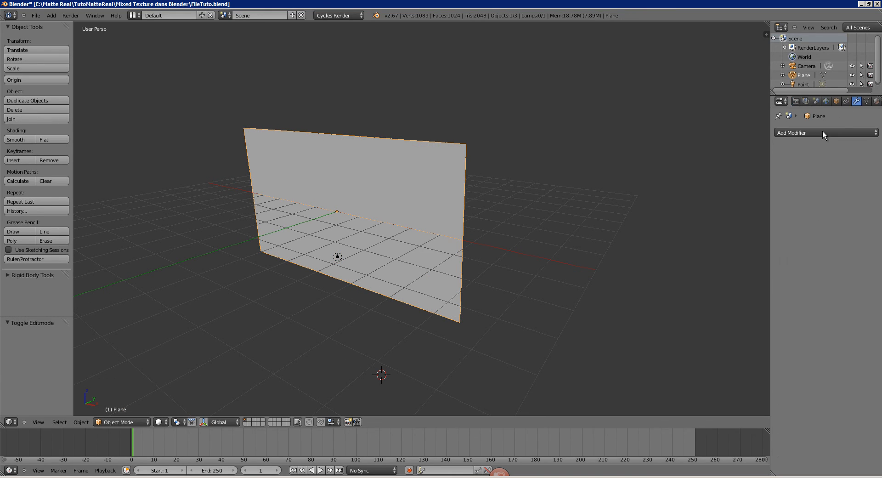
left_click(811, 133)
left_click(674, 283)
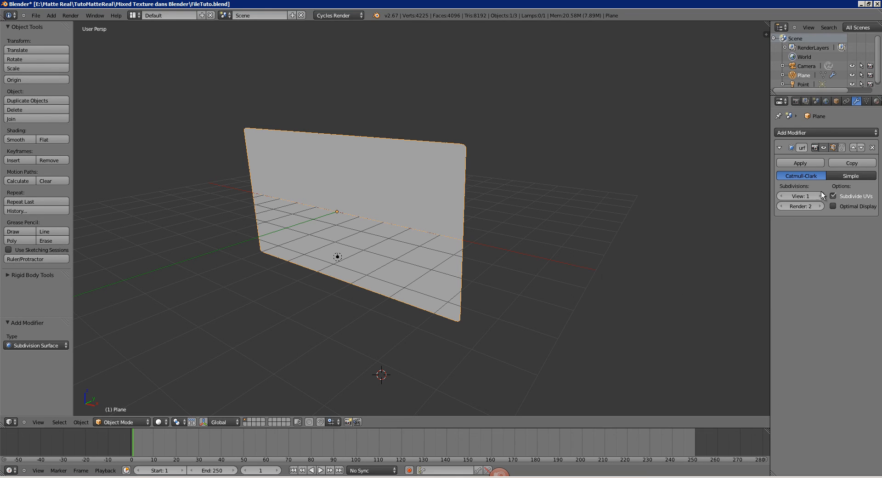
left_click(822, 196)
left_click(821, 198)
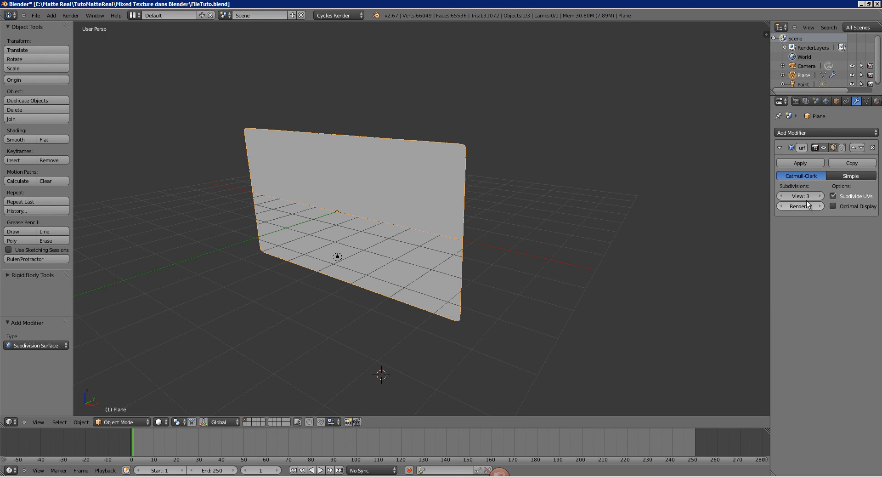
- Add a Displace modifier to the wall and create a new texture for it
left_click(814, 133)
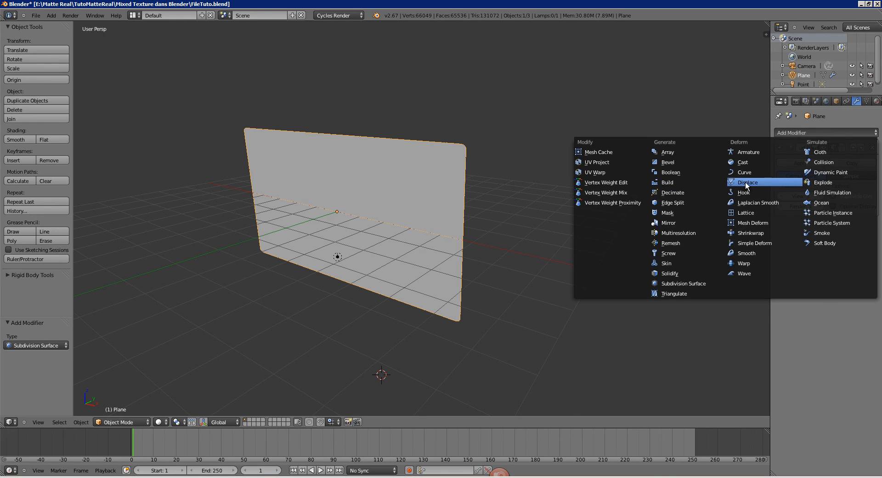
left_click(746, 182)
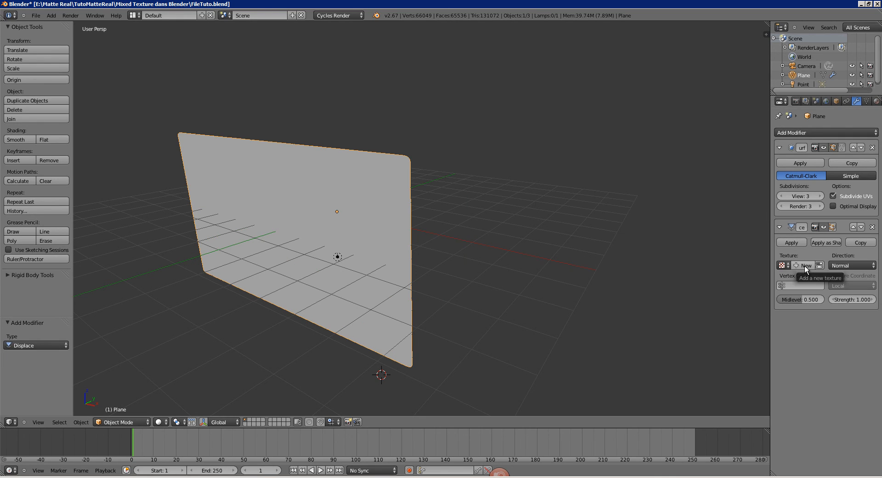
left_click(804, 266)
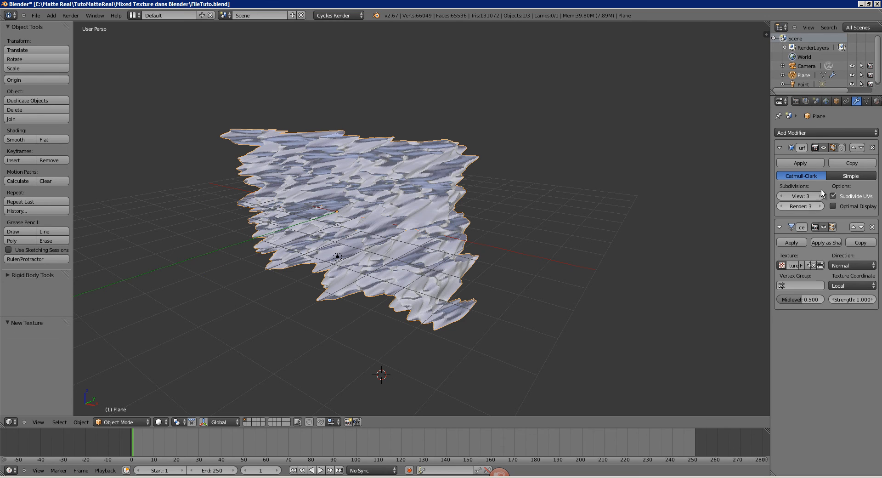
- Change the Displace texture's type to Image or Movie and assign the Masque image to it
scroll(856, 100, "down", 3)
left_click(860, 101)
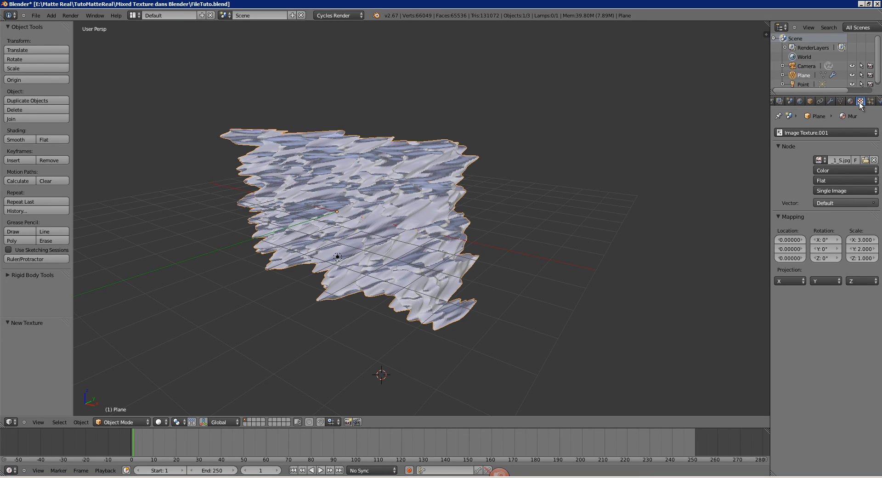
left_click(831, 131)
left_click(802, 188)
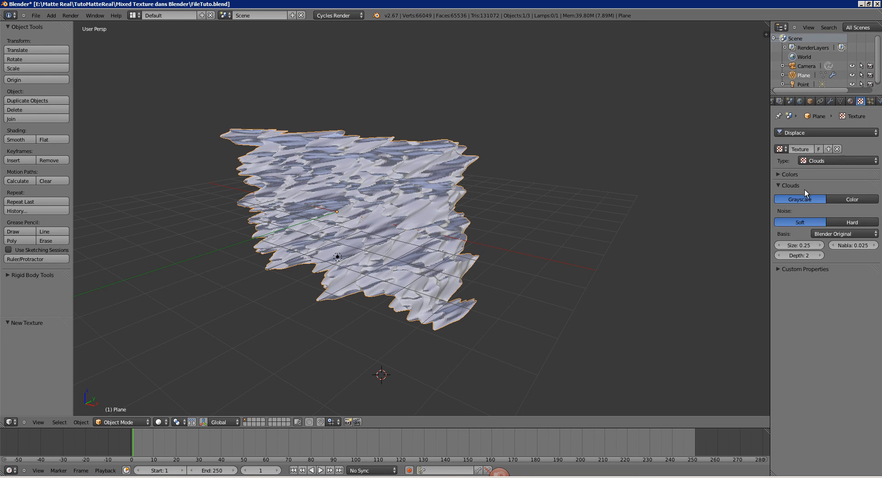
left_click(808, 162)
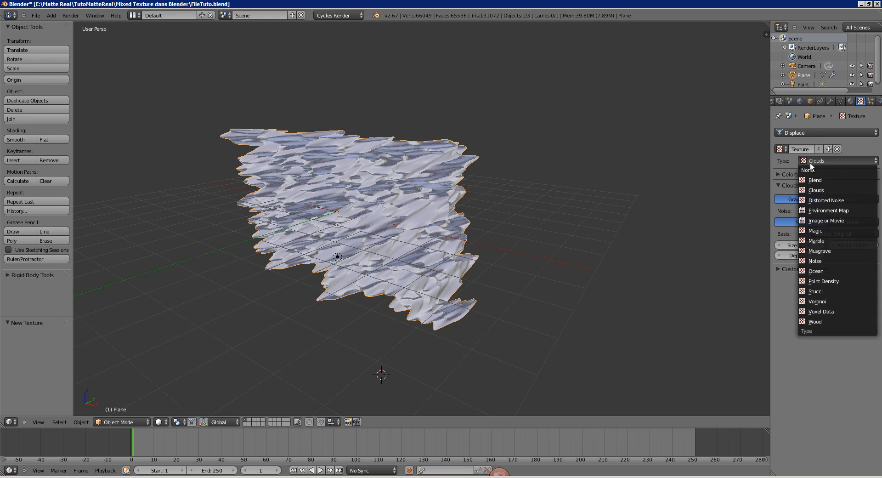
left_click(812, 218)
left_click(780, 199)
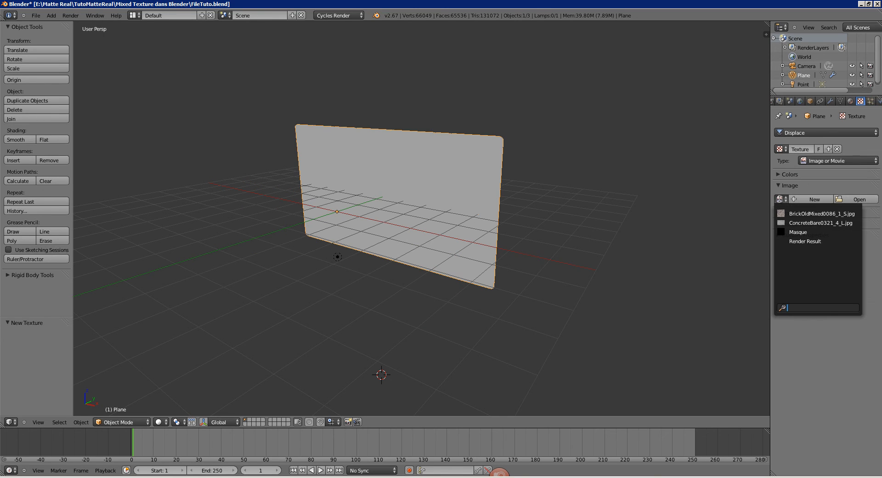
left_click(785, 231)
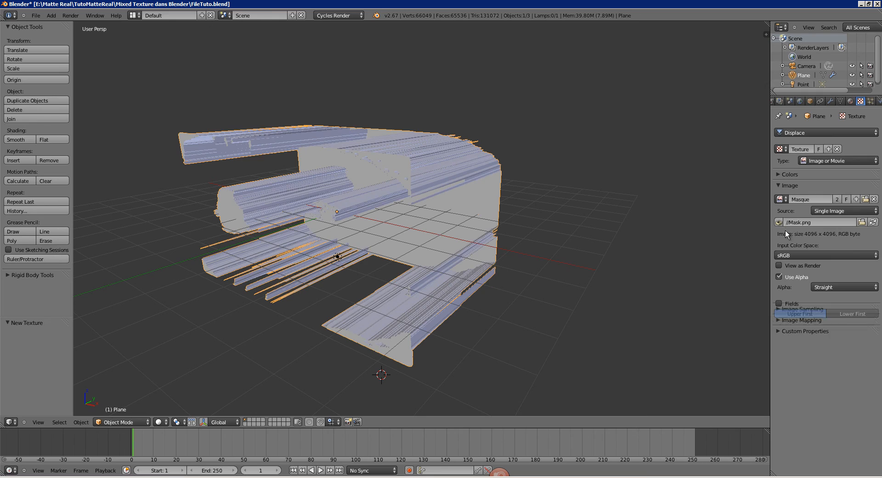
- Set the Displace modifier's strength to -0.003
left_click(831, 102)
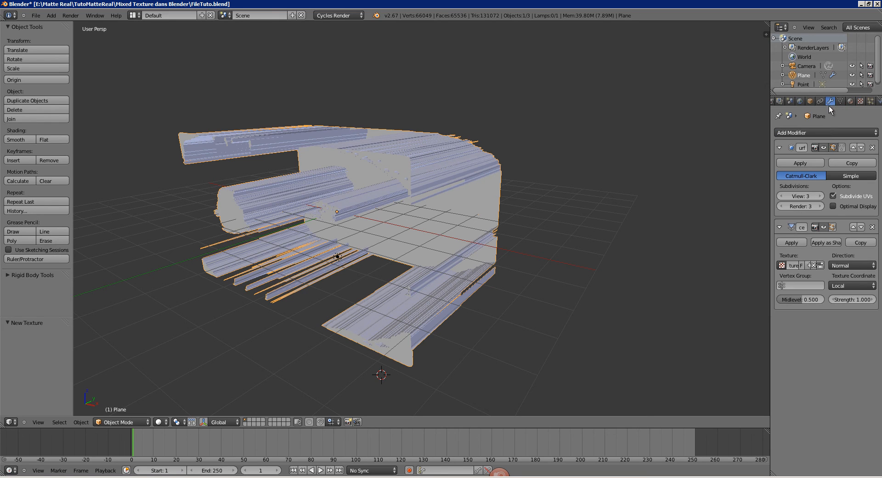
left_click(856, 300)
key("BackSpace")
type("-0.003")
key("Return")
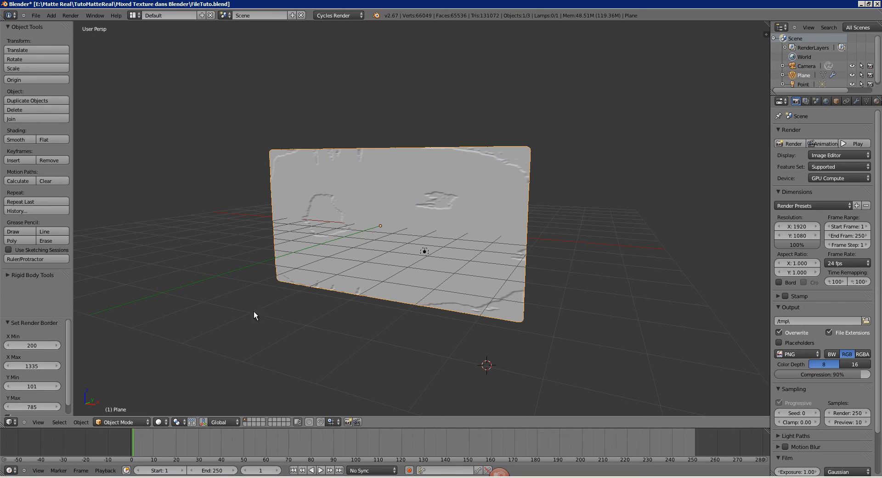
- Show the Masque image in the UV/Image Editor and save it with Save As Image
left_click(10, 422)
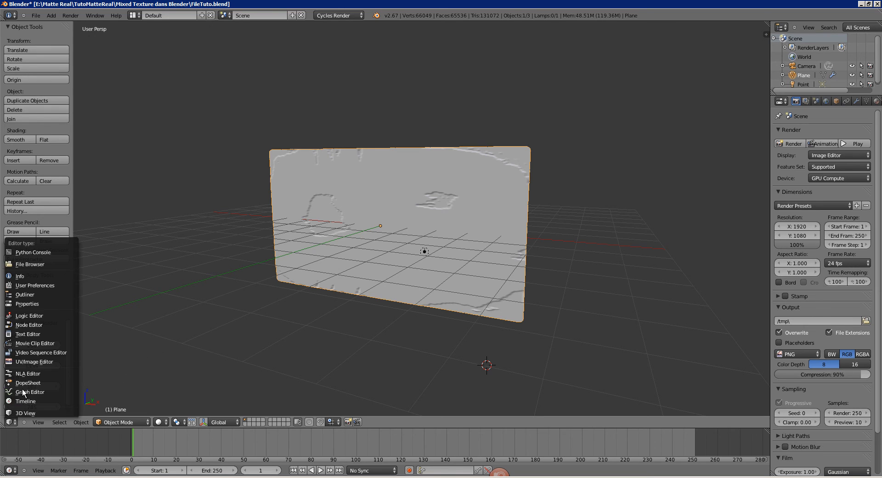
left_click(35, 362)
middle_click_drag(205, 324, 121, 351, "ctrl")
left_click(79, 422)
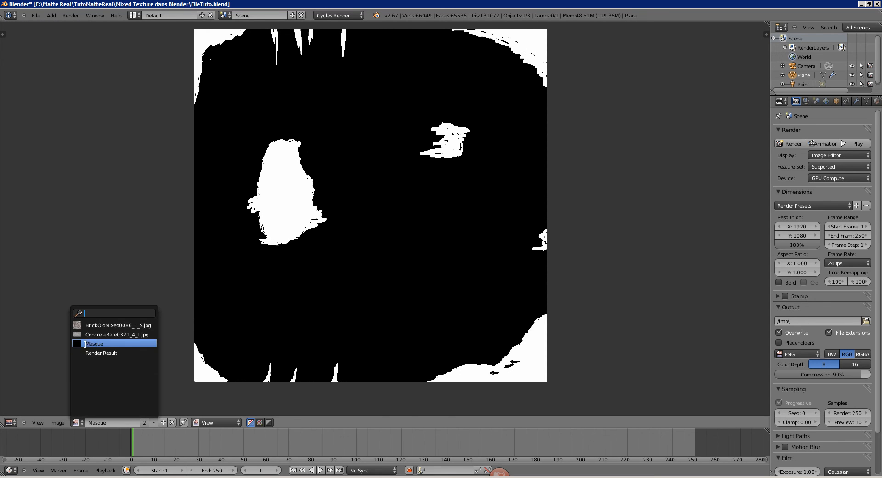
left_click(55, 422)
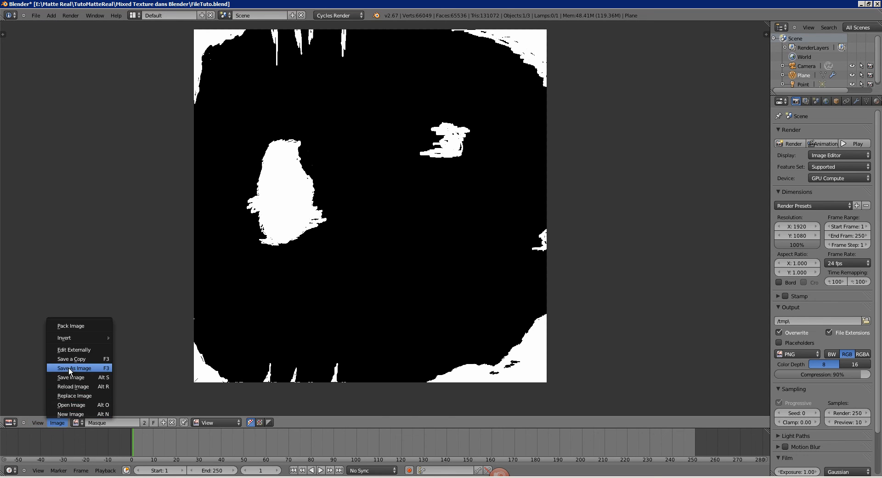
left_click(69, 367)
left_click(134, 99)
double_click(135, 99)
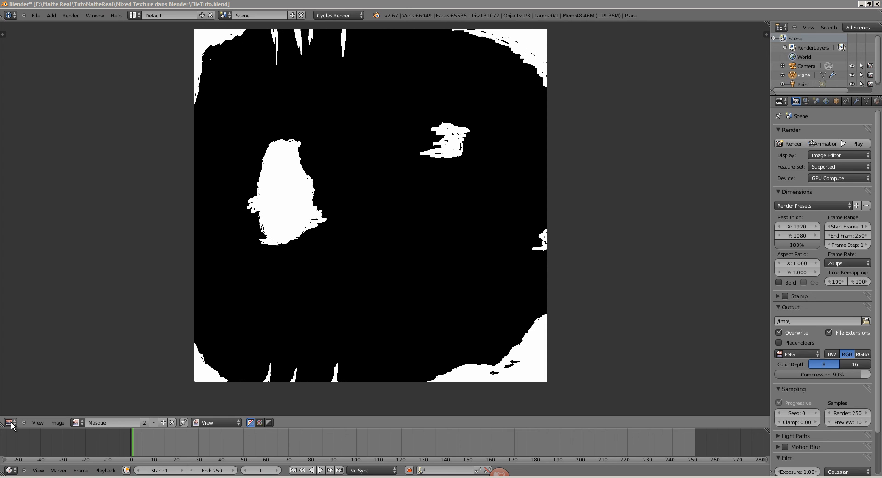
- Restore the 3D View, split it into two side-by-side areas, and show the Node Editor in the new one
left_click(9, 421)
left_click(30, 408)
middle_click_drag(430, 244, 413, 216)
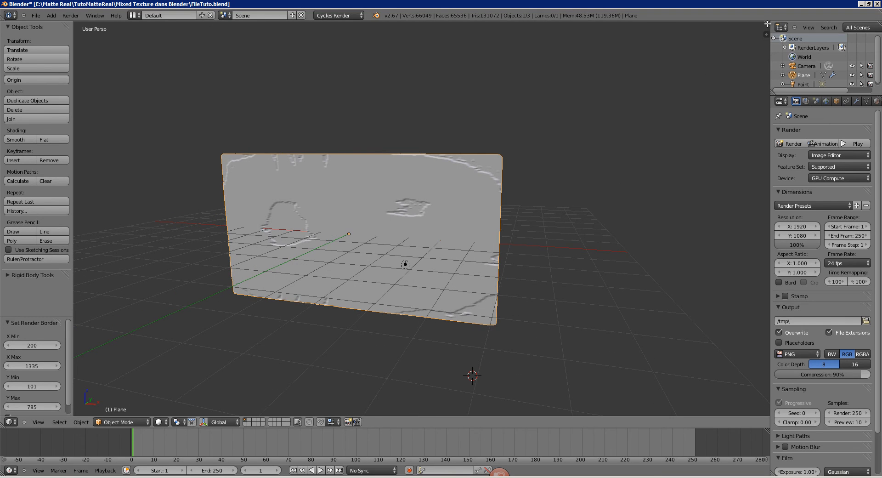
left_click_drag(768, 24, 481, 169)
left_click(471, 422)
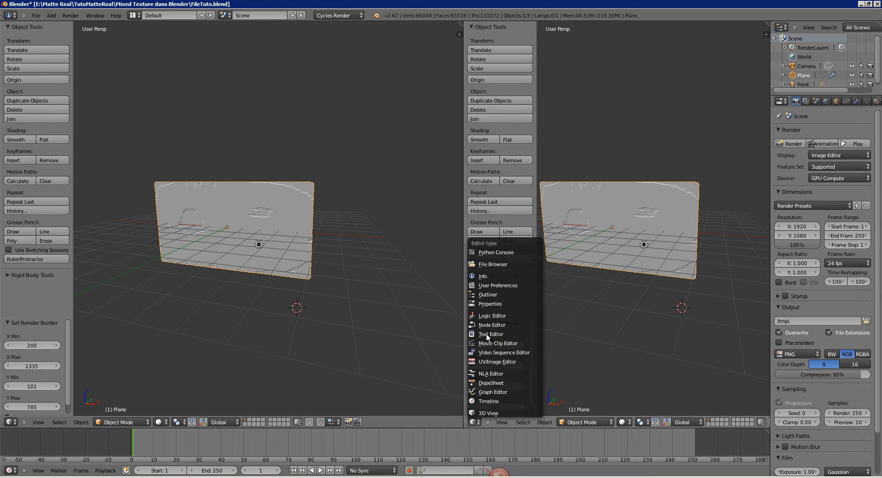
left_click(494, 327)
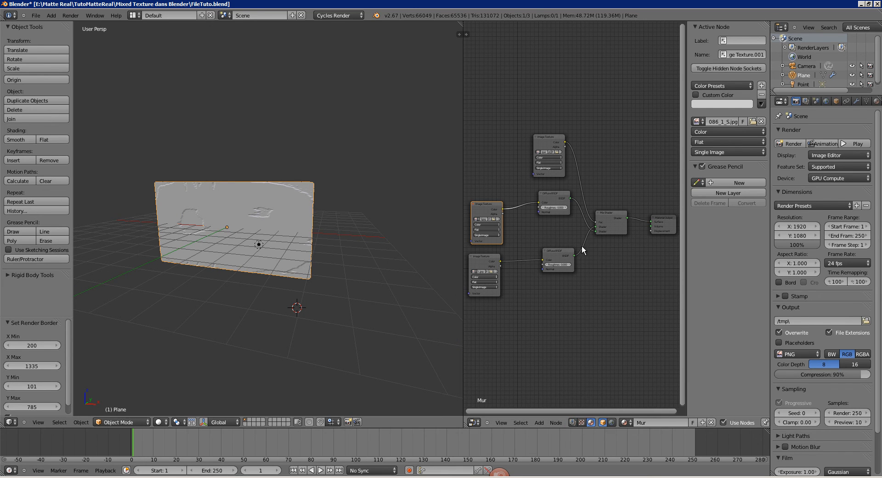
- Move the brick texture, lower Diffuse BSDF and concrete texture nodes farther from the Mix Shader, using the maximized Node Editor
key("ctrl+Up")
scroll(435, 272, "up", 5)
middle_click_drag(350, 294, 404, 230)
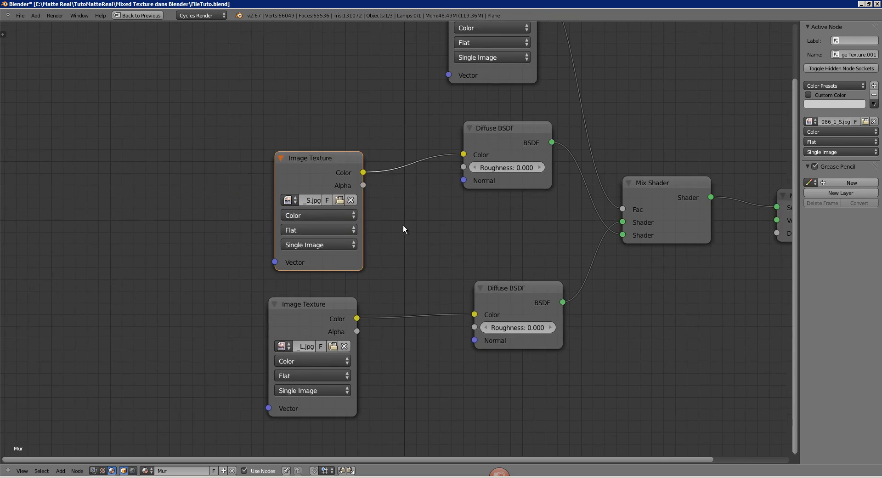
left_click_drag(320, 175, 256, 143)
left_click_drag(550, 319, 474, 301)
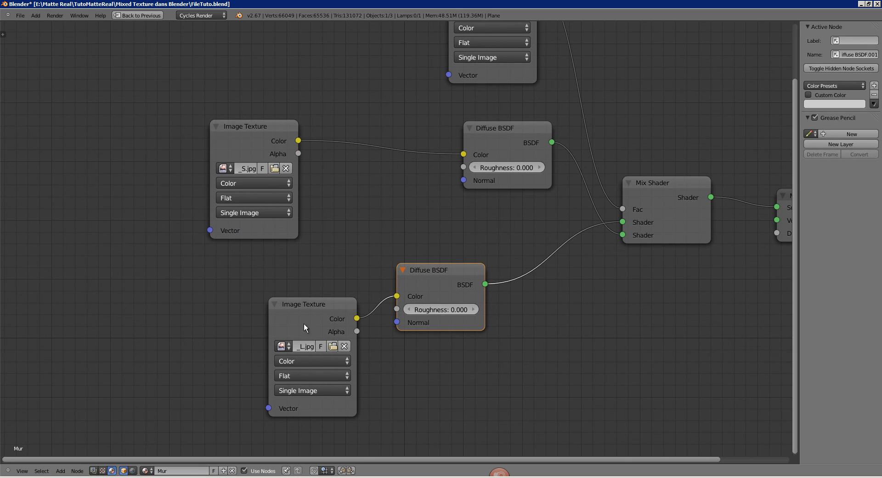
left_click_drag(304, 325, 280, 323)
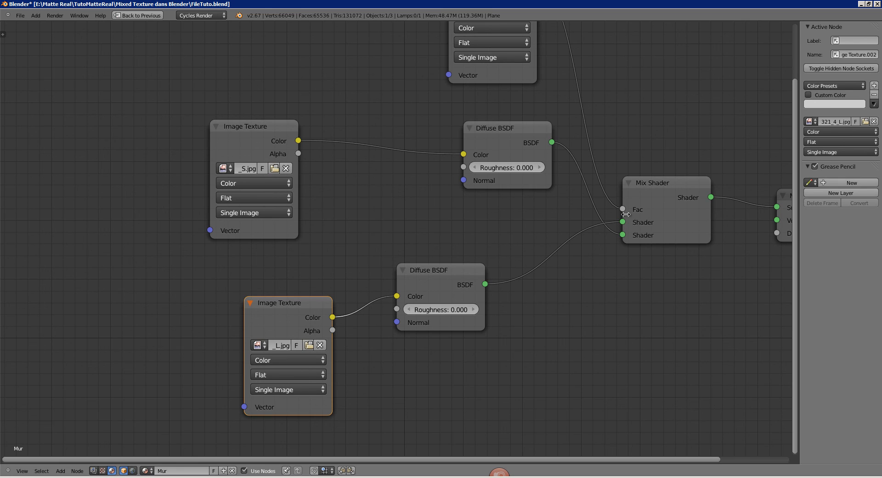
key("ctrl+Up")
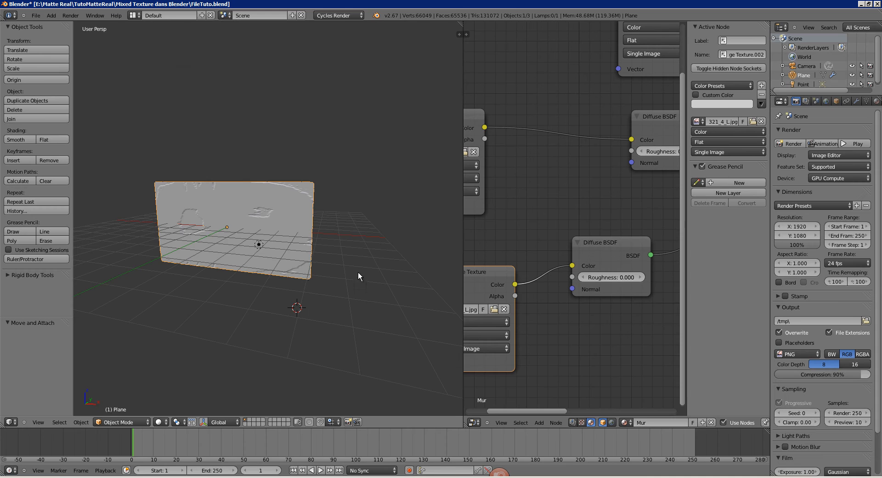
middle_click_drag(260, 284, 332, 251)
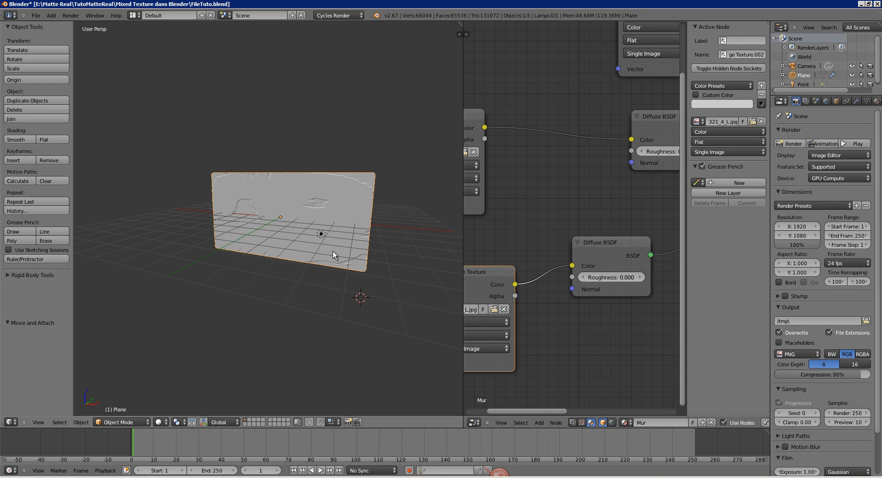